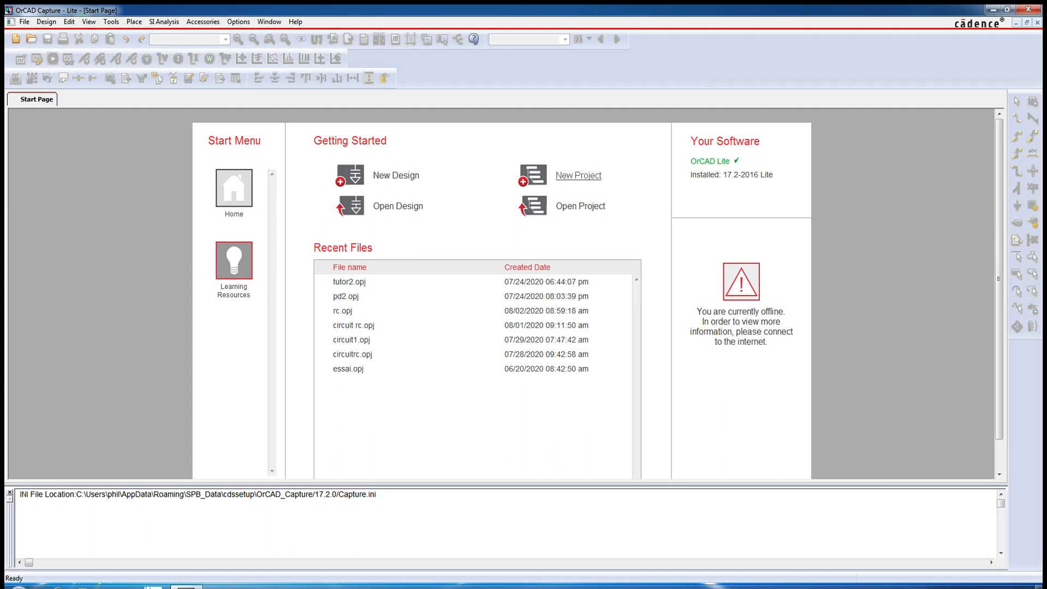
Create a blank PSpice Analog or Mixed A/D project named circuit1.
left_click(577, 176)
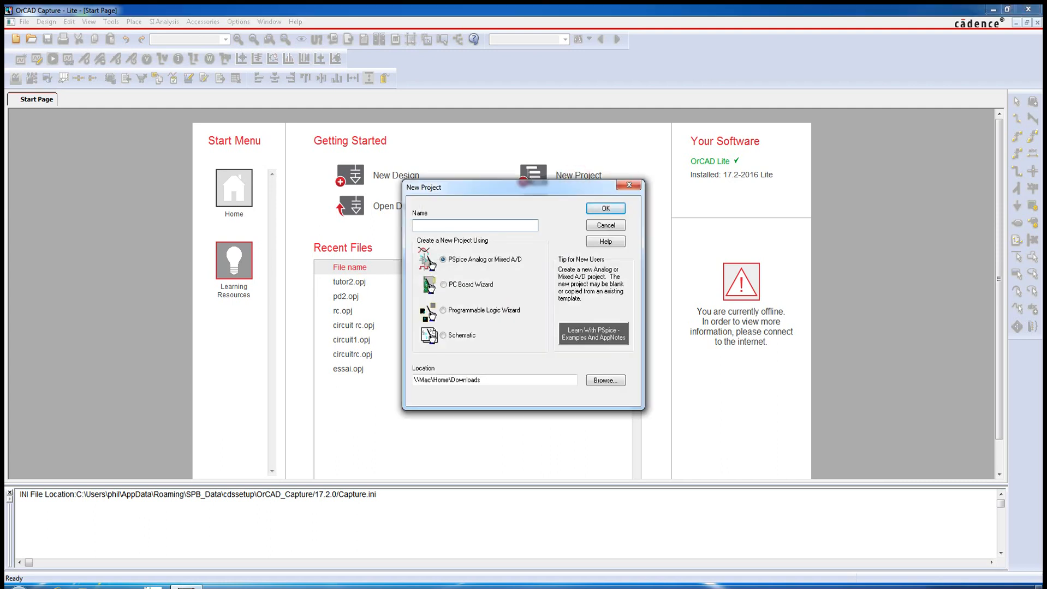
type("circuit1")
key("Return")
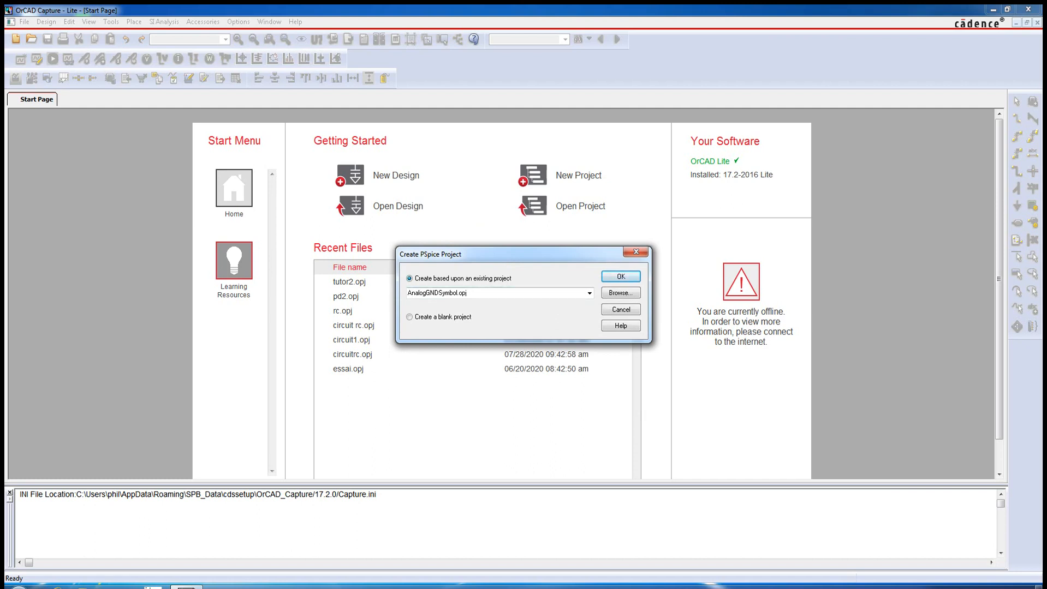
left_click(446, 316)
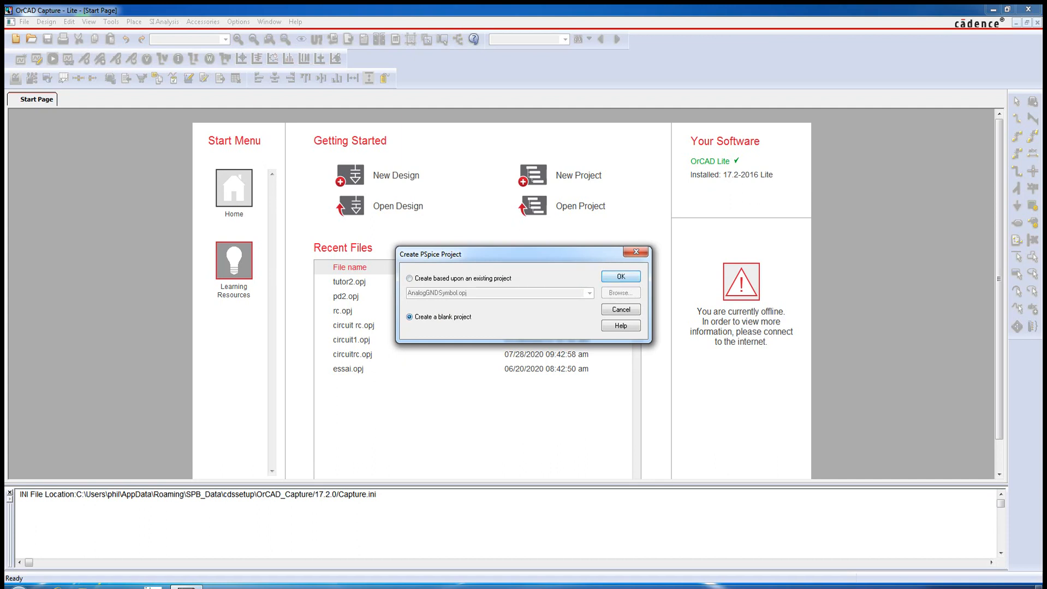
key("Return")
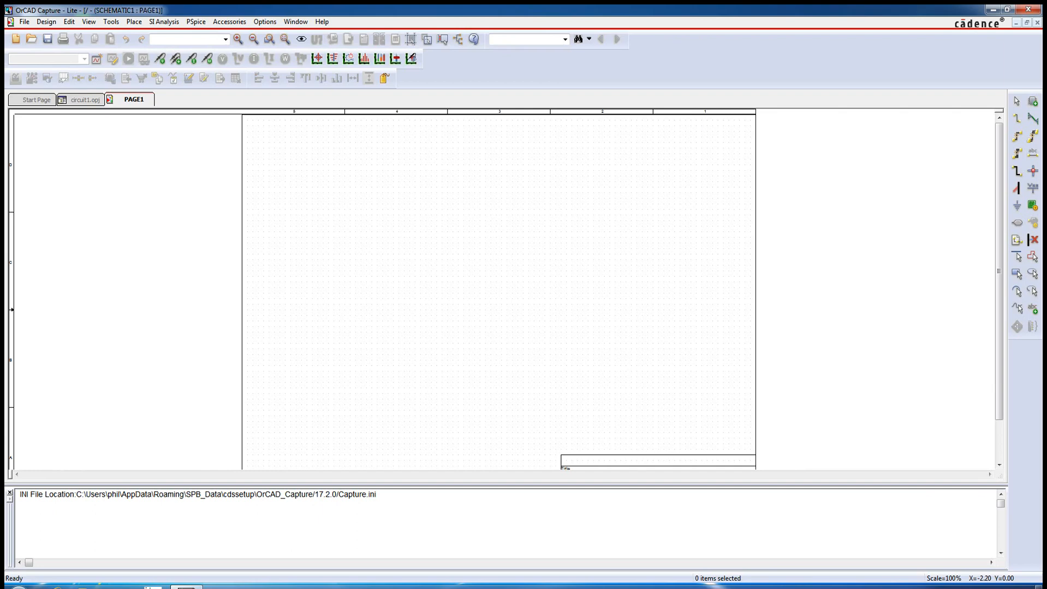
Examine the circuit1.dsn design structure in the project tree down to PAGE1 and return to the schematic page.
left_click(86, 101)
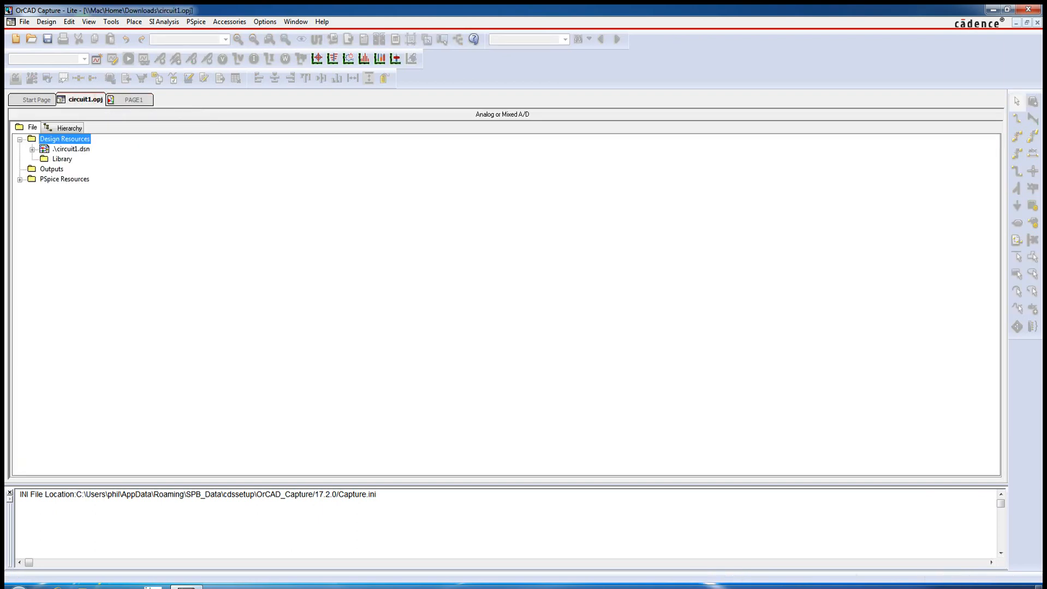
left_click(32, 149)
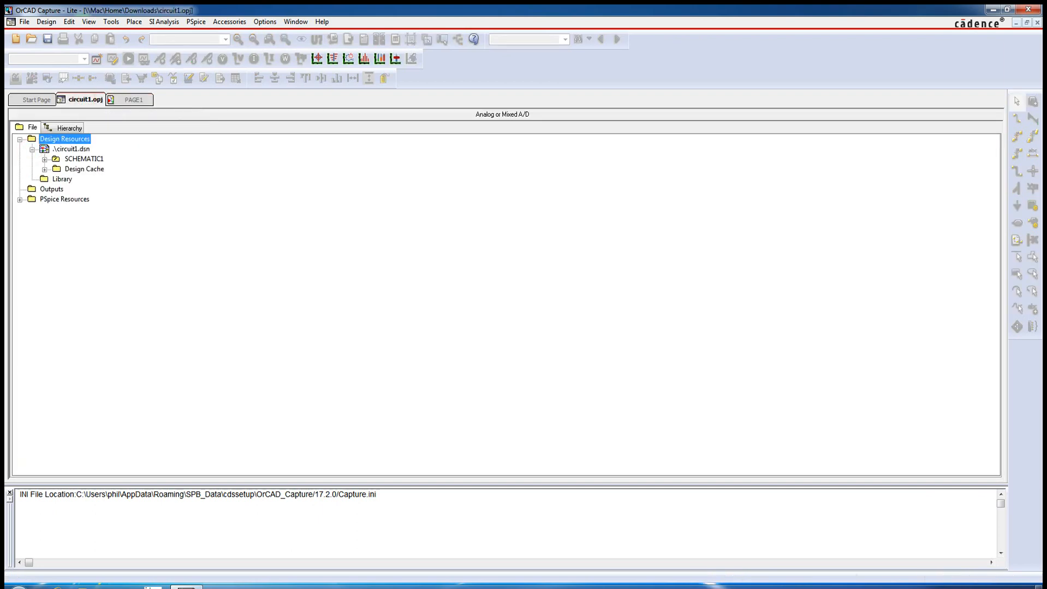
left_click(45, 159)
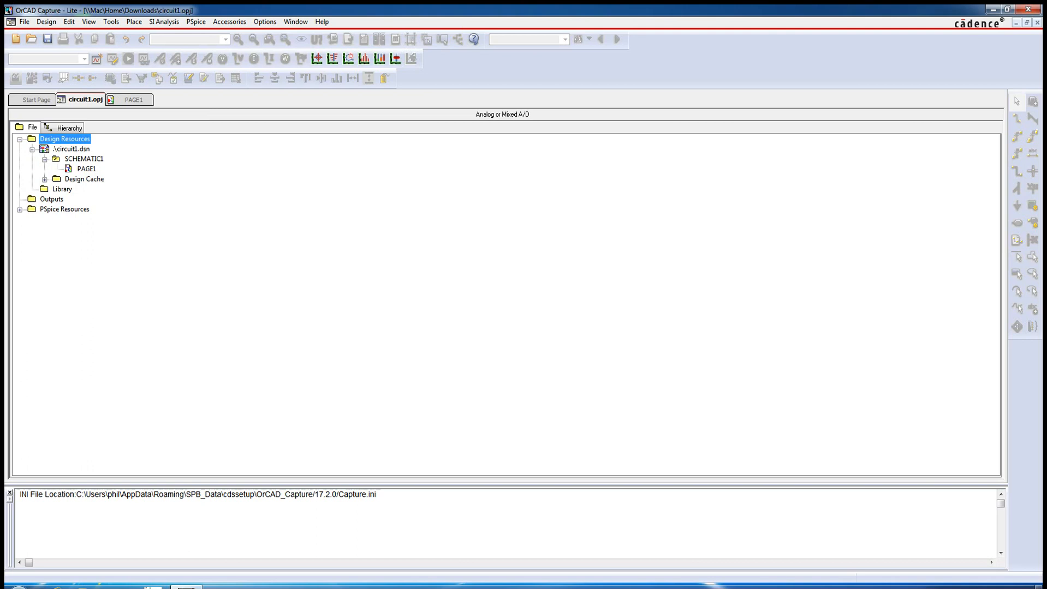
left_click(86, 169)
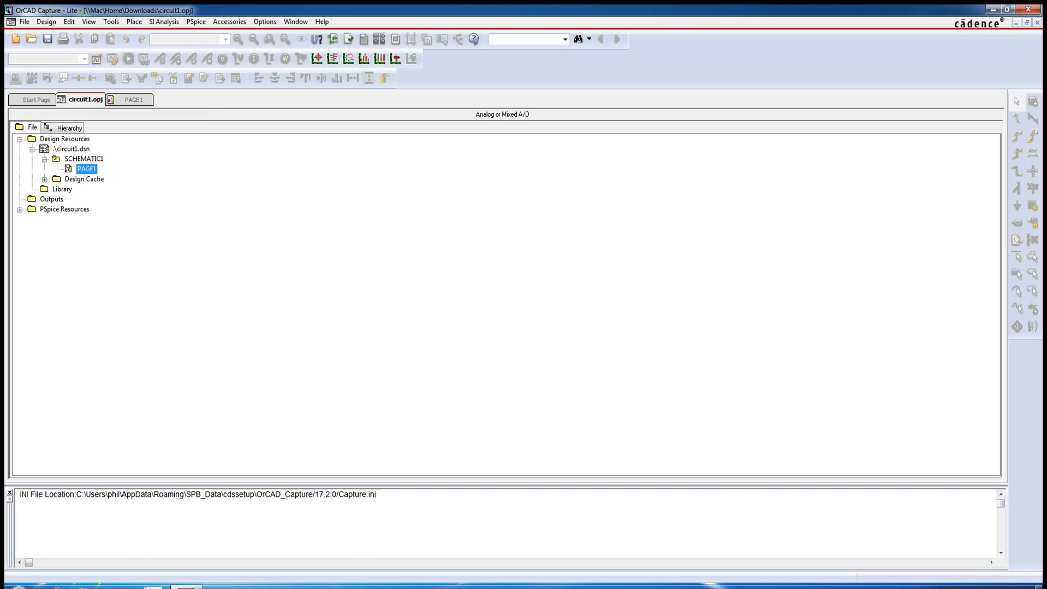
left_click(132, 100)
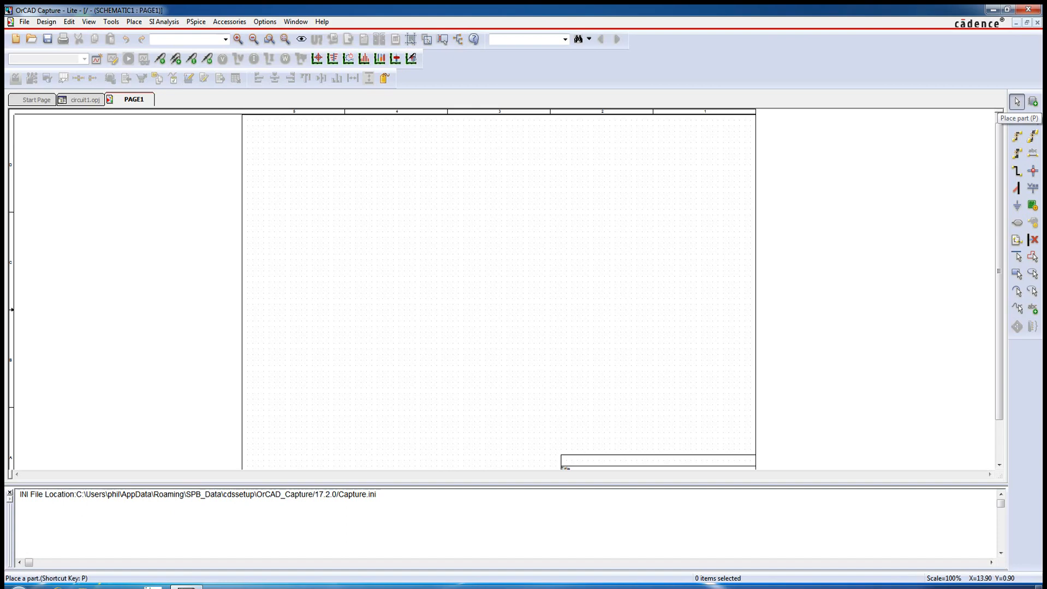
Place a horizontal resistor R from the ANALOG library in the upper part of the schematic page.
left_click(1032, 103)
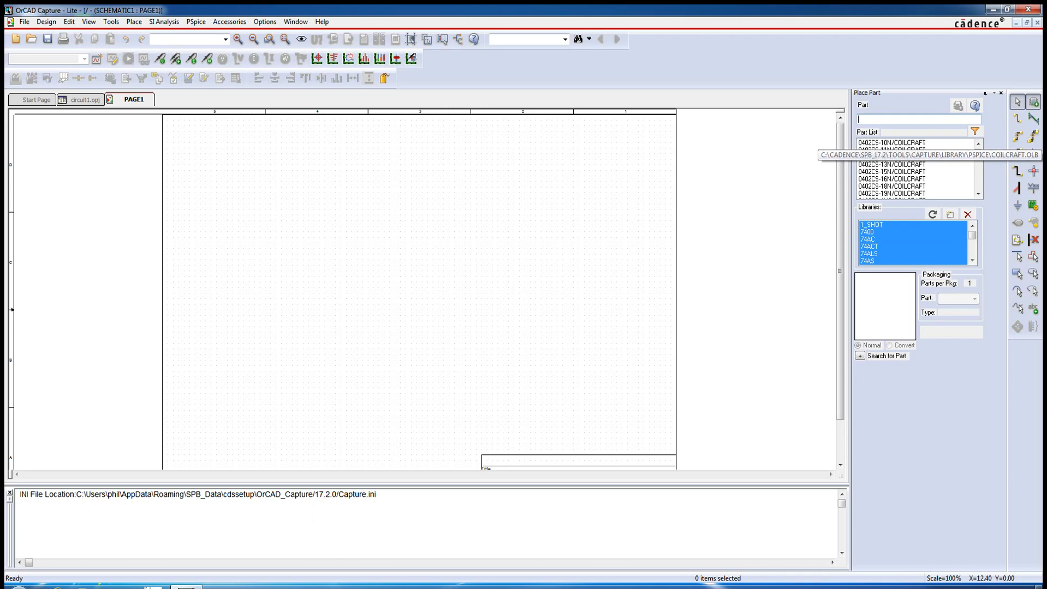
left_click(902, 120)
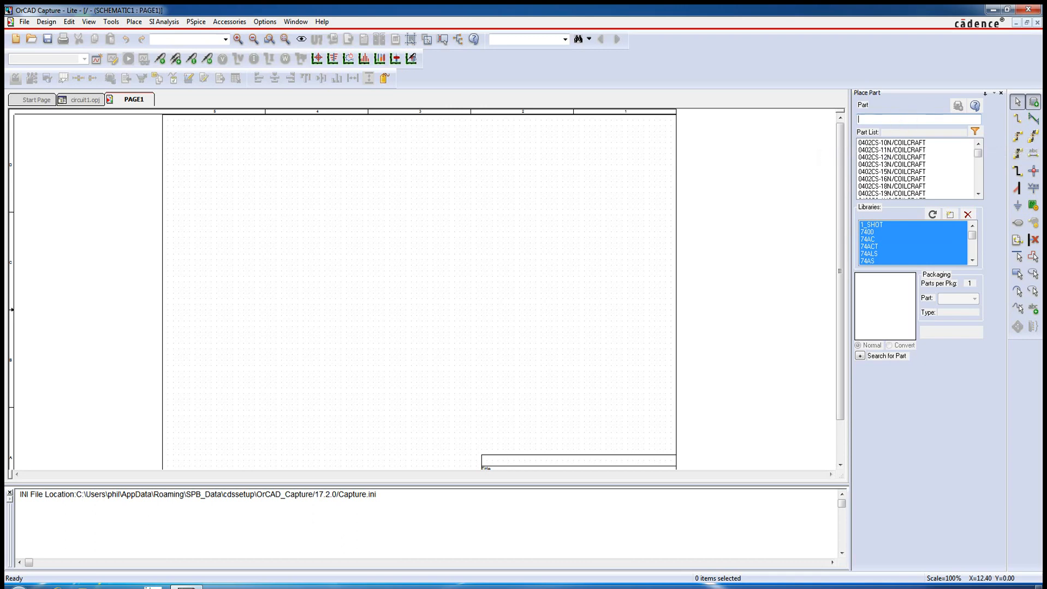
type("r")
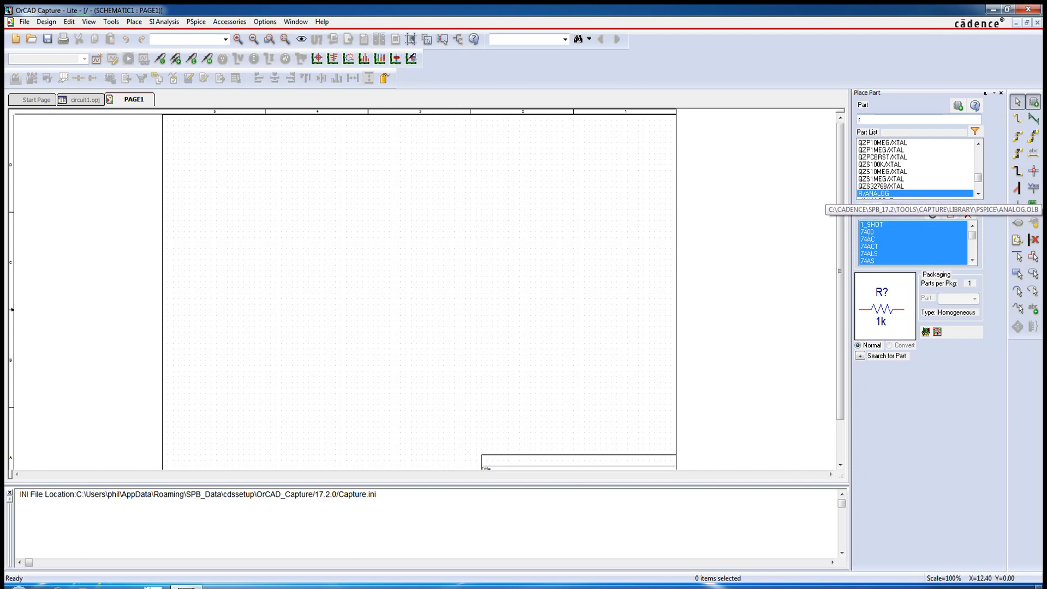
double_click(871, 193)
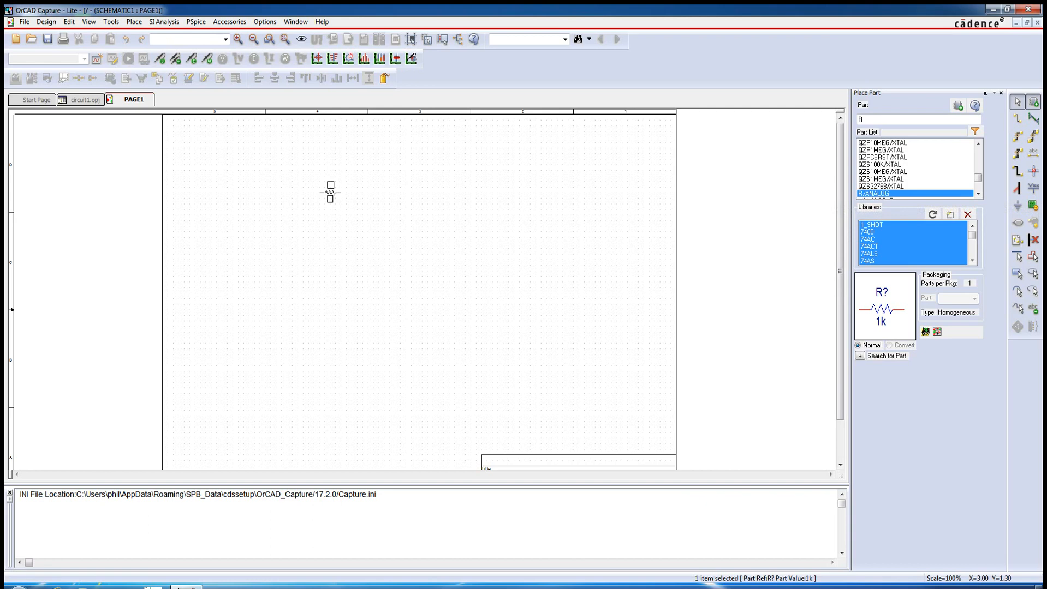
left_click(330, 192)
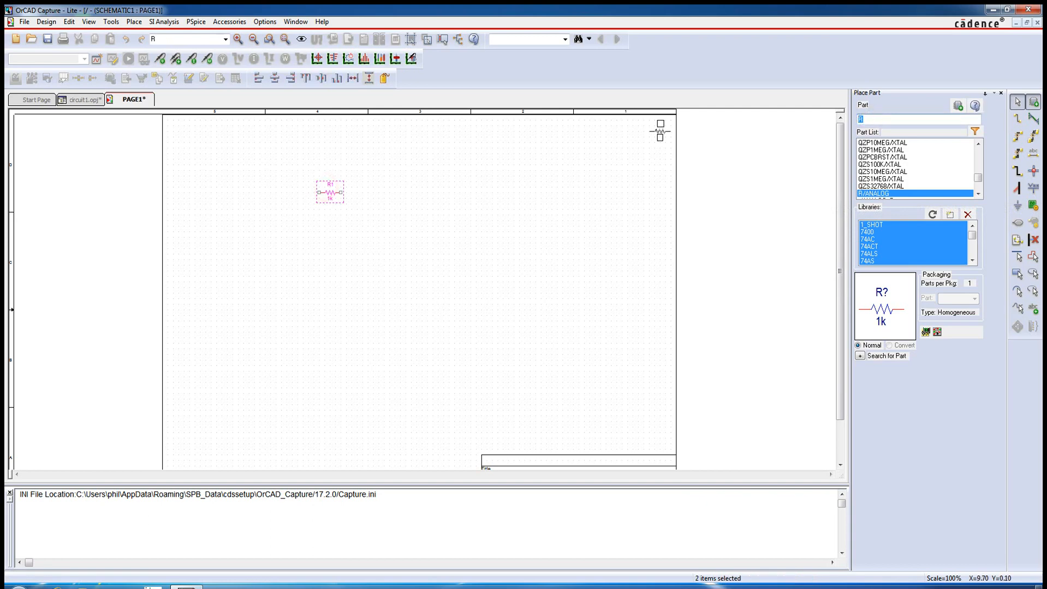
Place a capacitor C from the ANALOG library, rotated to vertical, below and to the right of the resistor.
type("c")
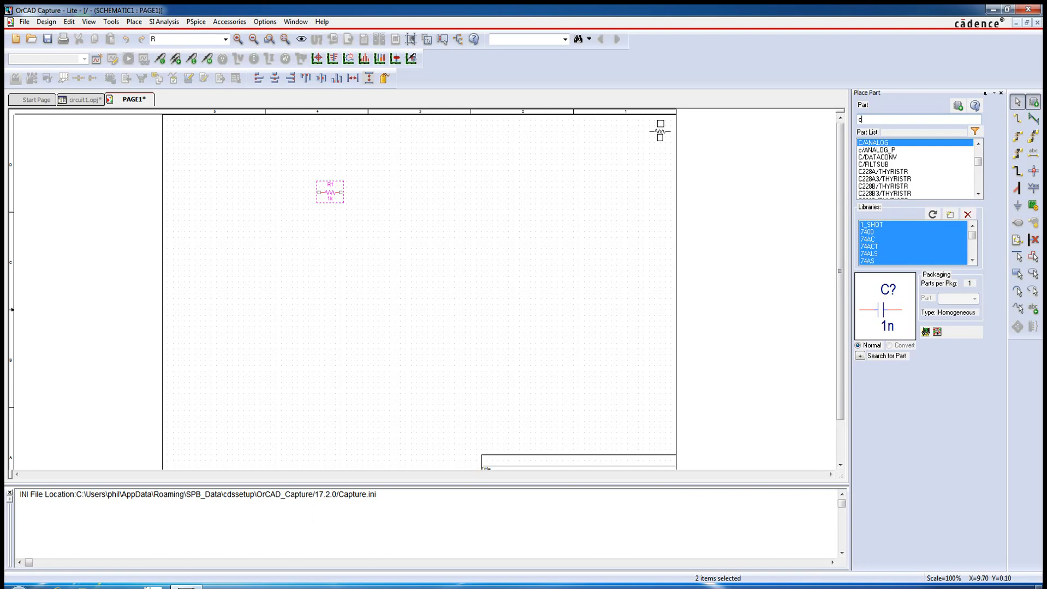
key("Return")
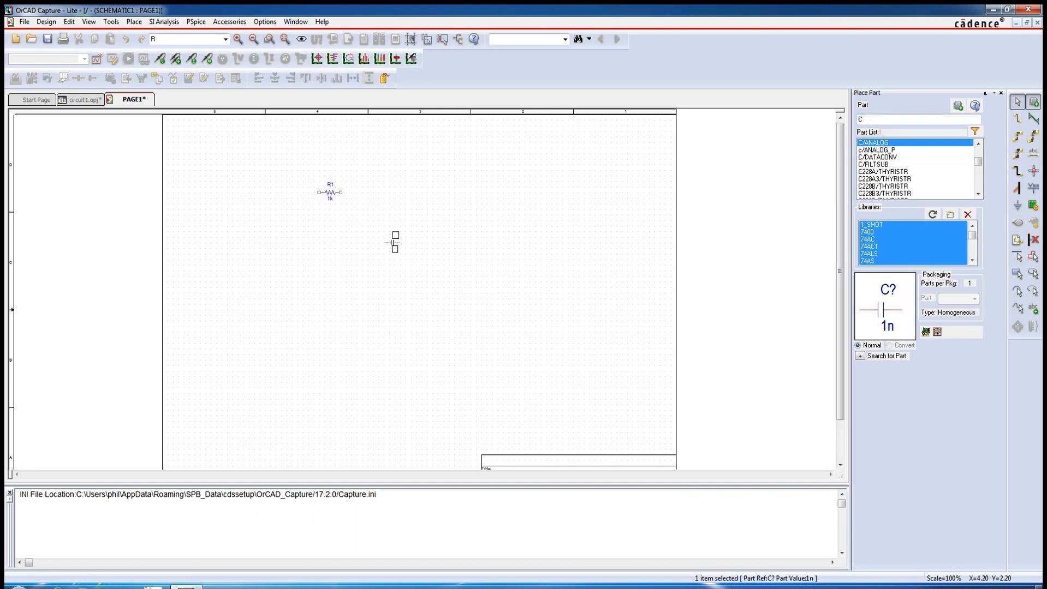
key("r")
left_click(368, 218)
key("Escape")
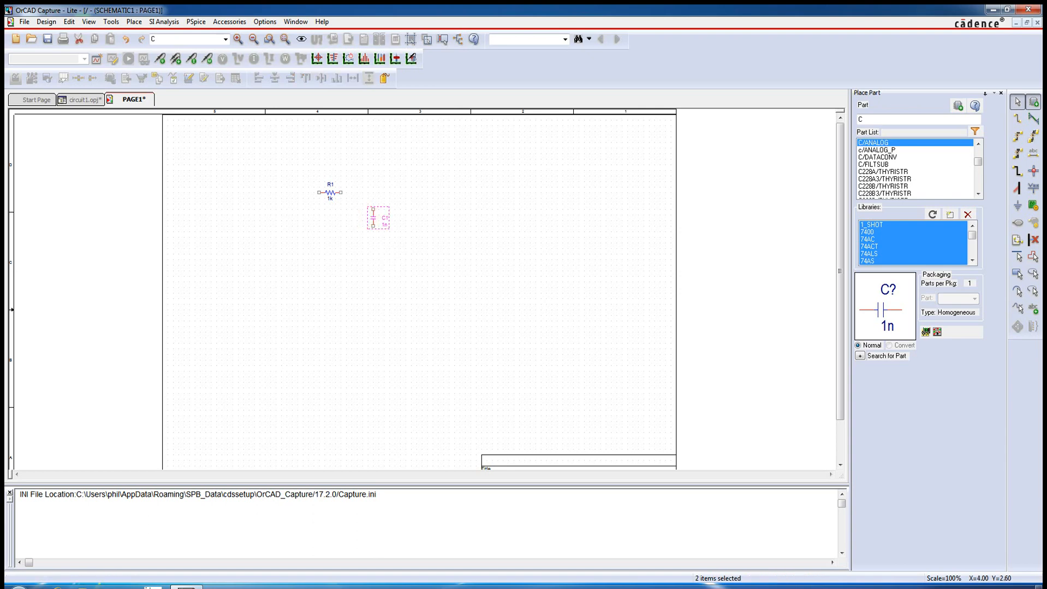
Place a VSIN sine voltage source from the SOURCE library to the left of the resistor, level with the capacitor.
double_click(890, 120)
type("v")
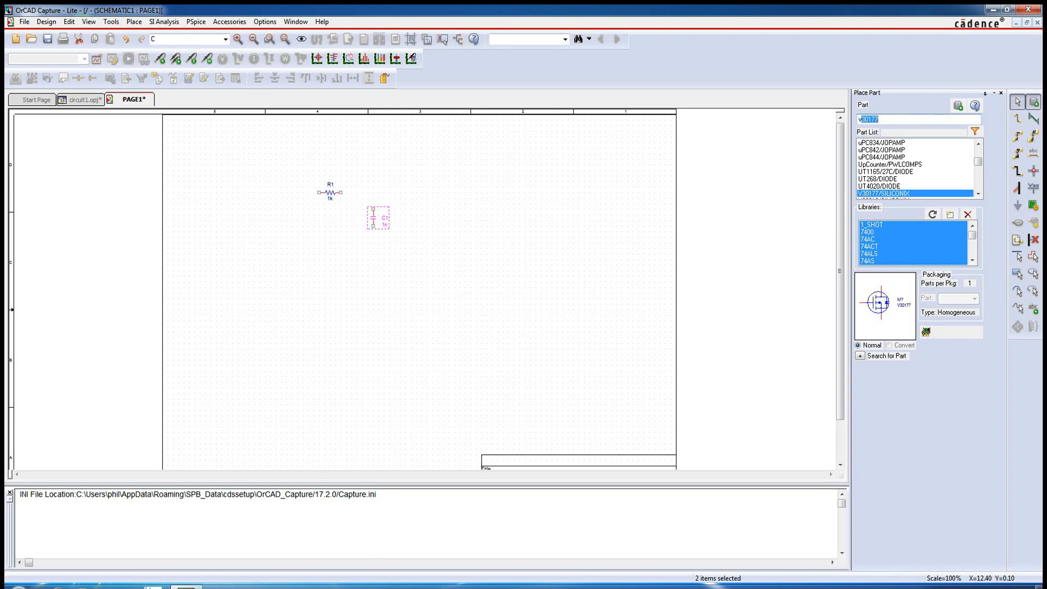
type("sin")
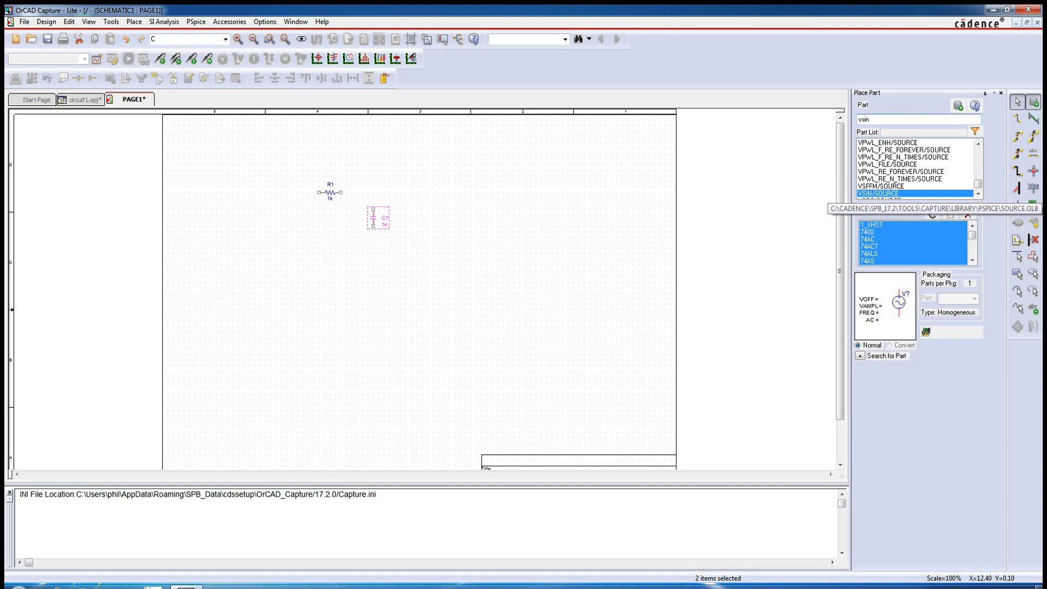
double_click(893, 194)
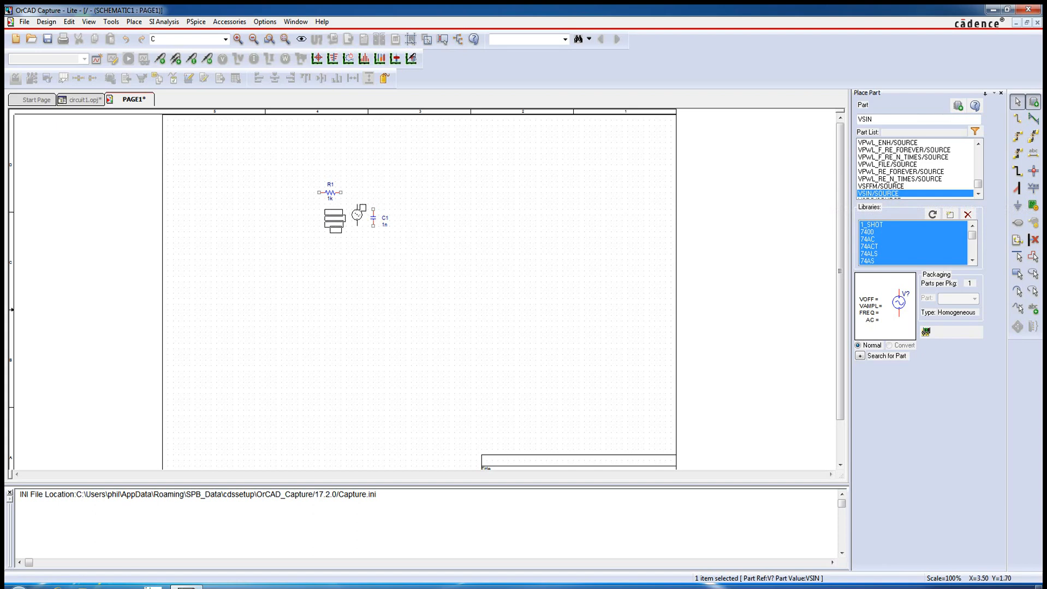
left_click(276, 214)
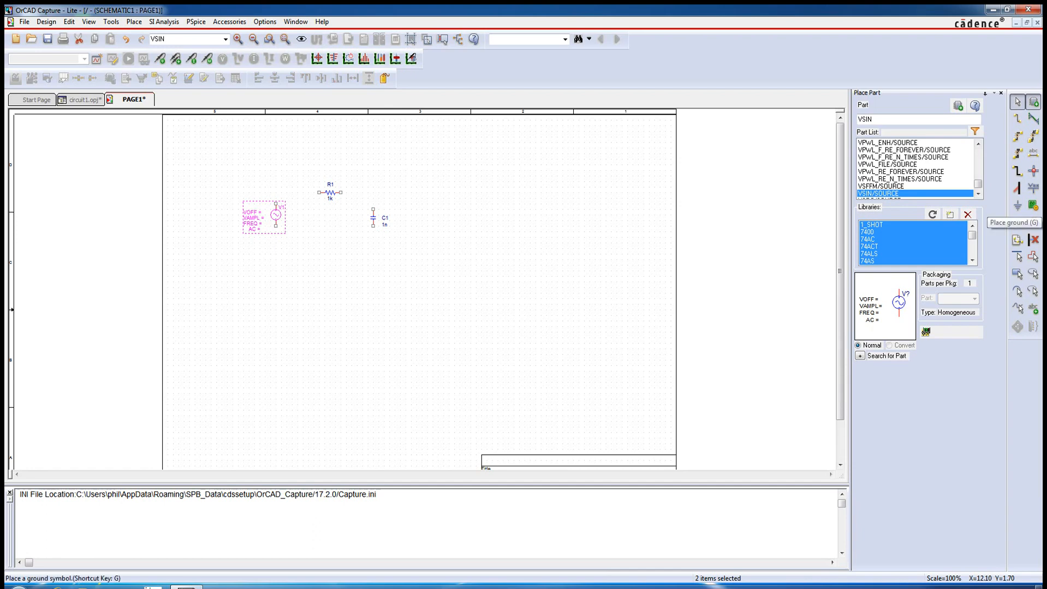
Place a 0/CAPSYM ground symbol below the resistor, between the source and the capacitor.
left_click(1017, 205)
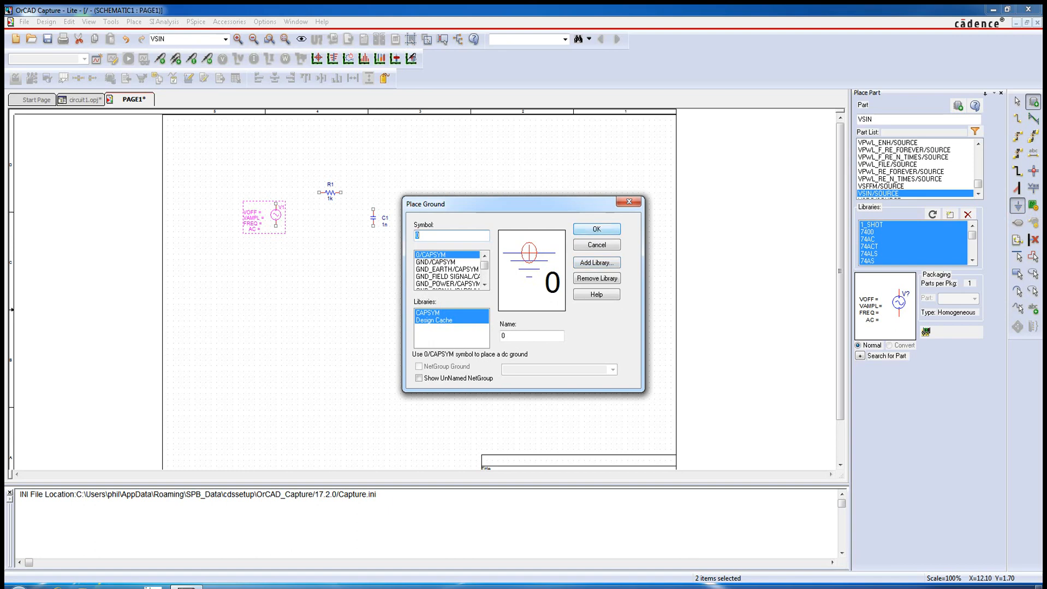
left_click(587, 230)
left_click(326, 256)
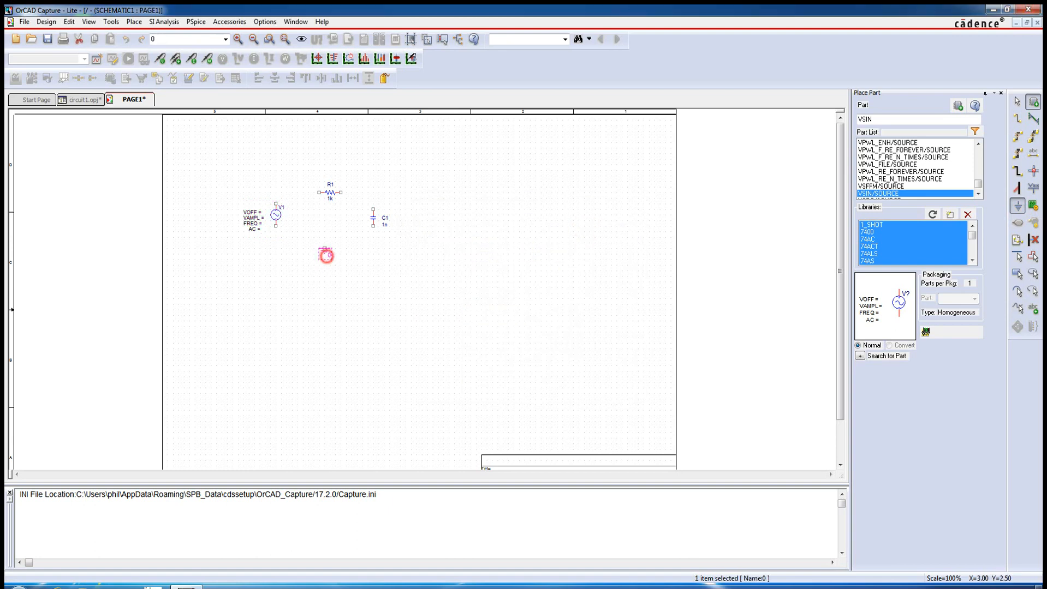
key("Escape")
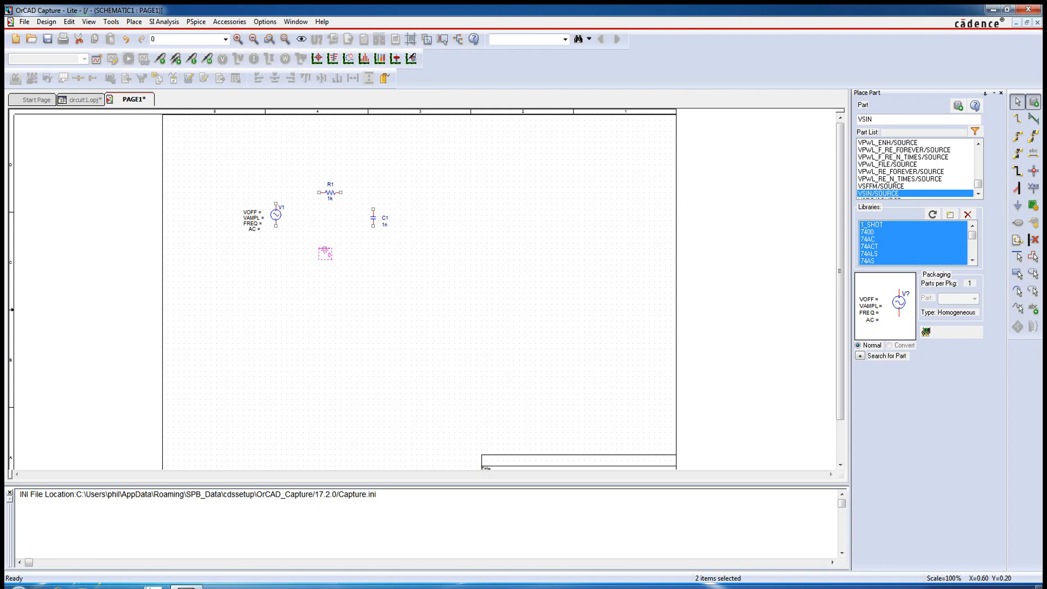
Wire the source's upper terminal to the resistor's left end and the resistor's right end to the capacitor's upper terminal.
left_click(238, 39)
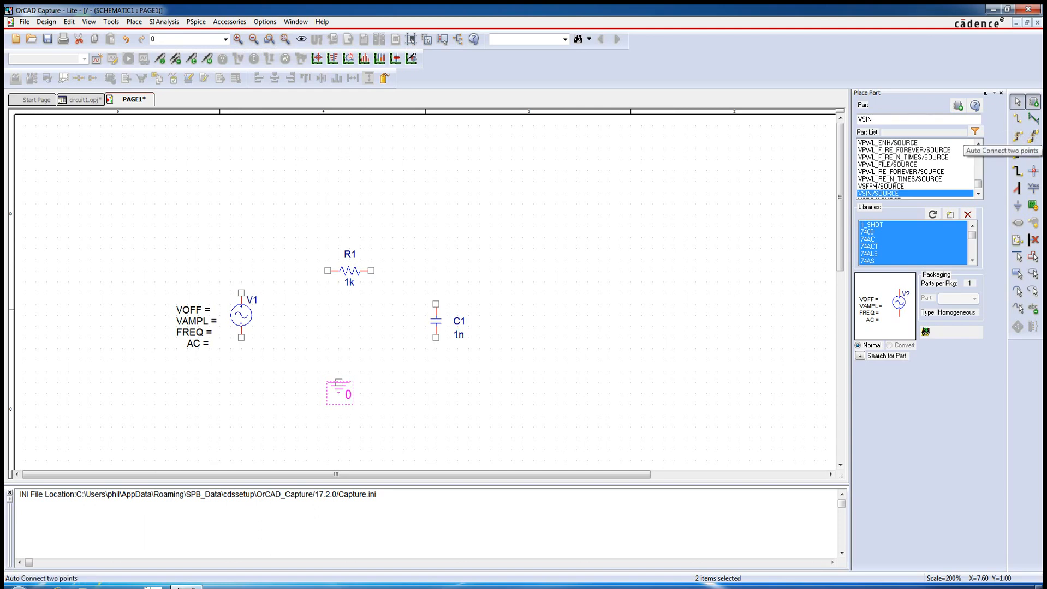
left_click(1017, 119)
left_click(241, 293)
left_click(326, 270)
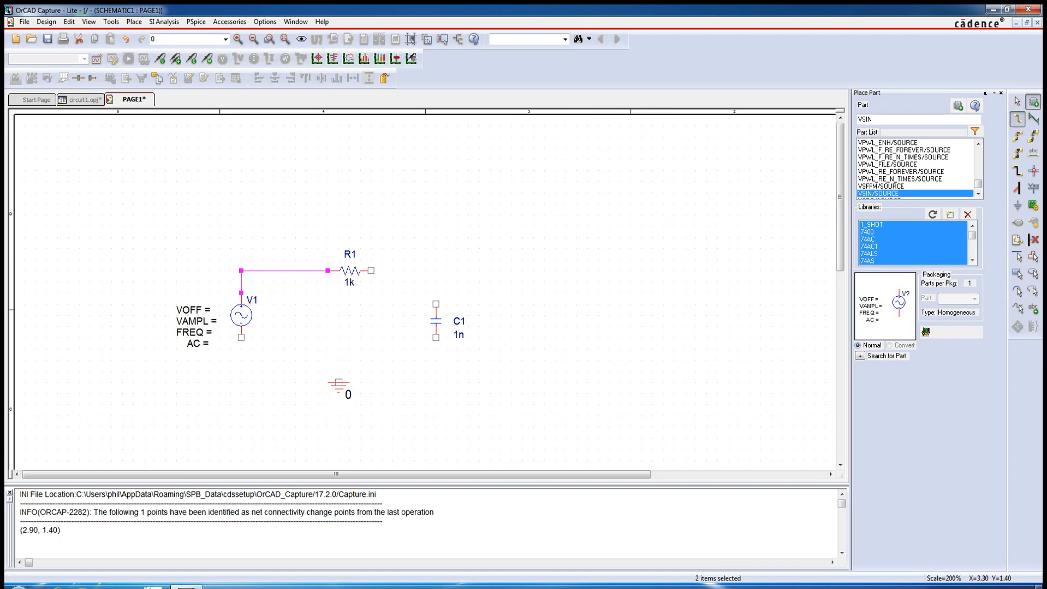
left_click(371, 270)
left_click(435, 303)
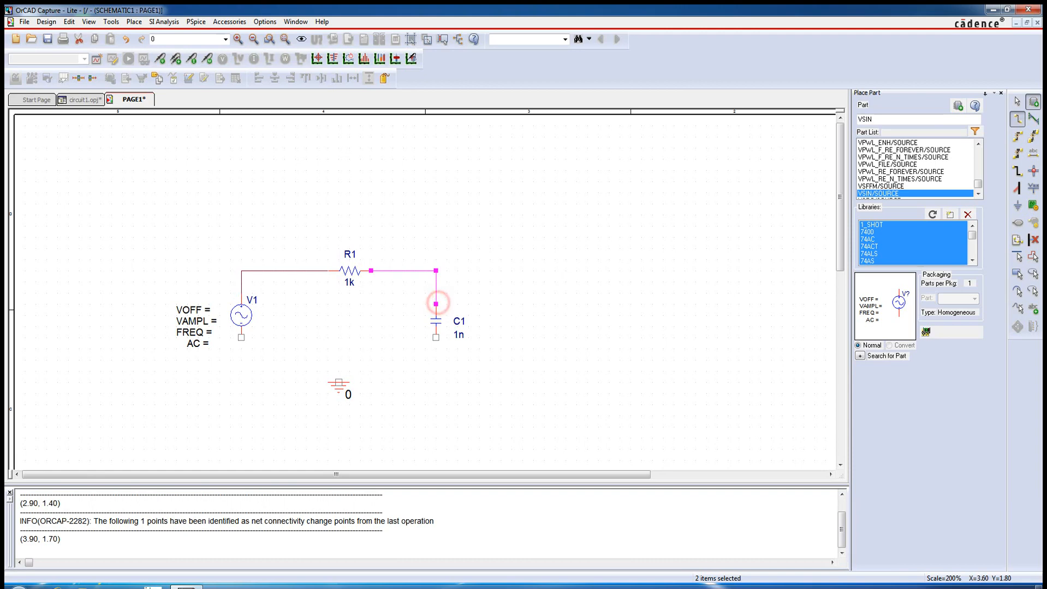
Wire the source's lower terminal to the capacitor's lower terminal and connect the ground symbol to that wire.
left_click(242, 337)
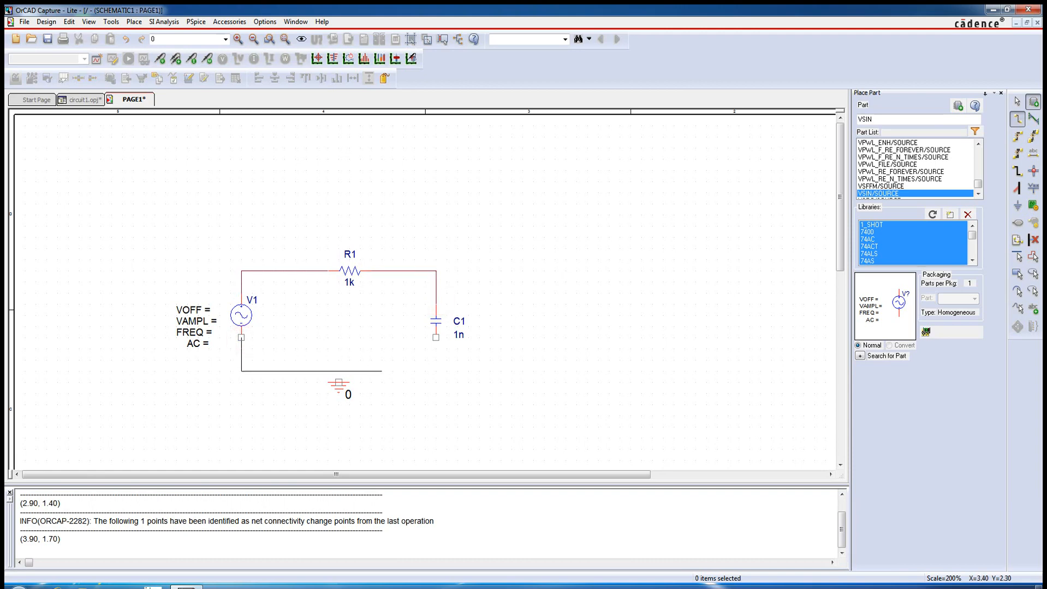
left_click(436, 338)
left_click(339, 382)
left_click(338, 360)
key("Escape")
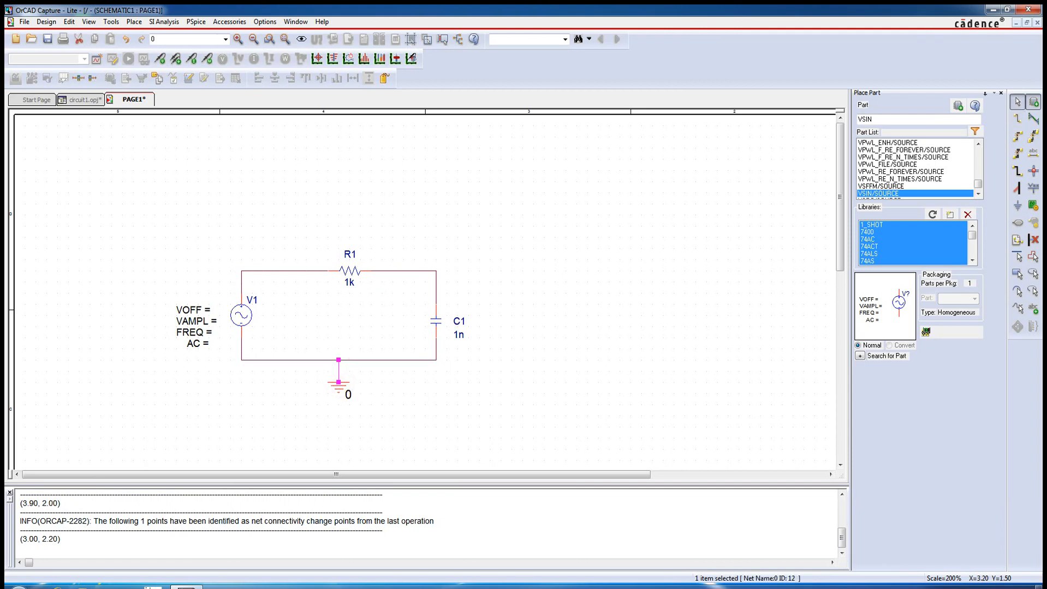
Set the value of capacitor C1 to 100n.
double_click(459, 335)
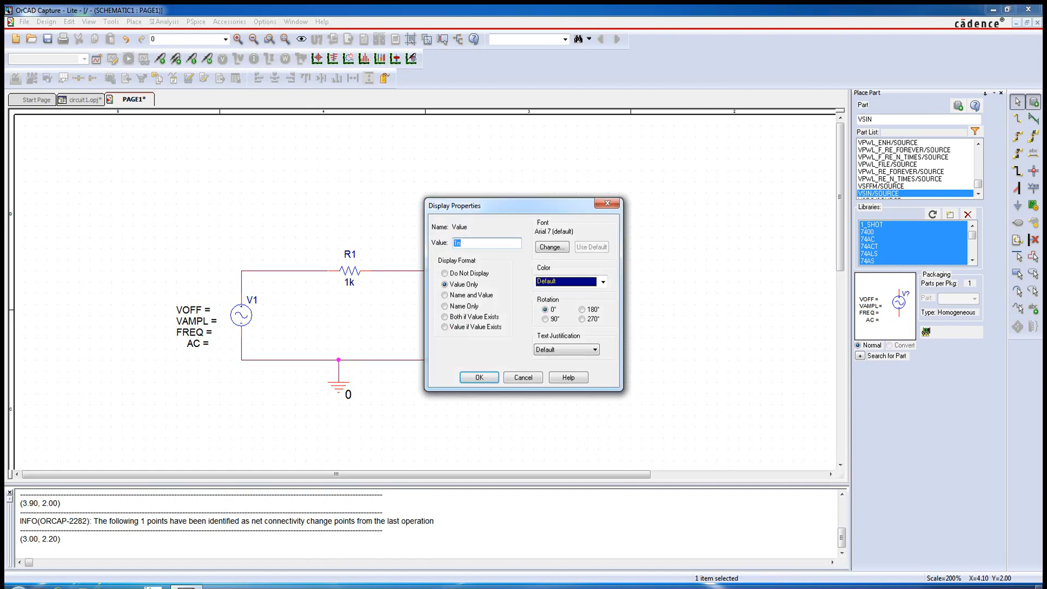
type("100")
left_click(484, 376)
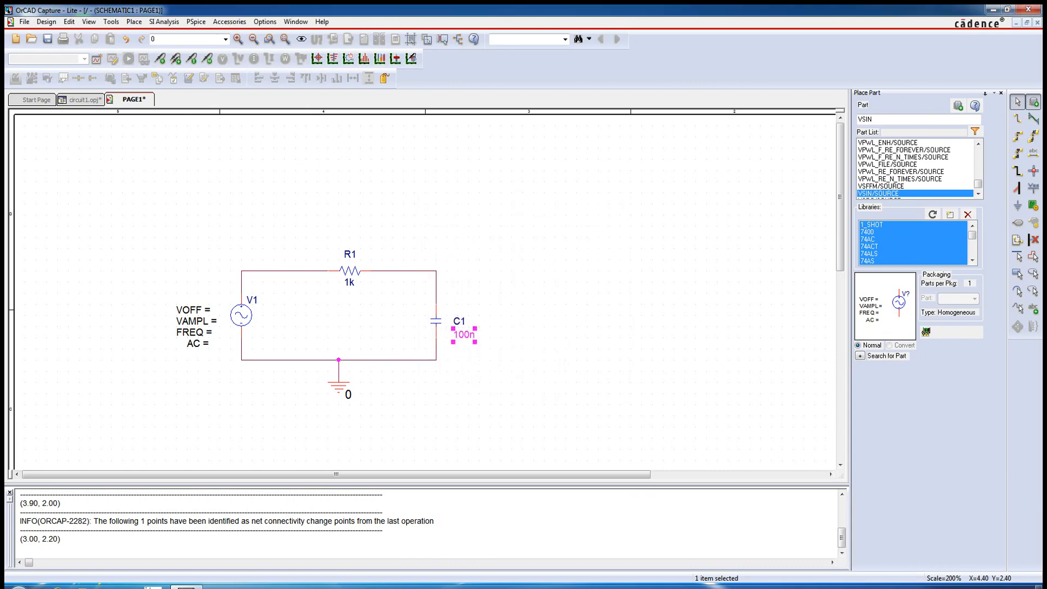
scroll(485, 376, "right", 5)
left_click(485, 376)
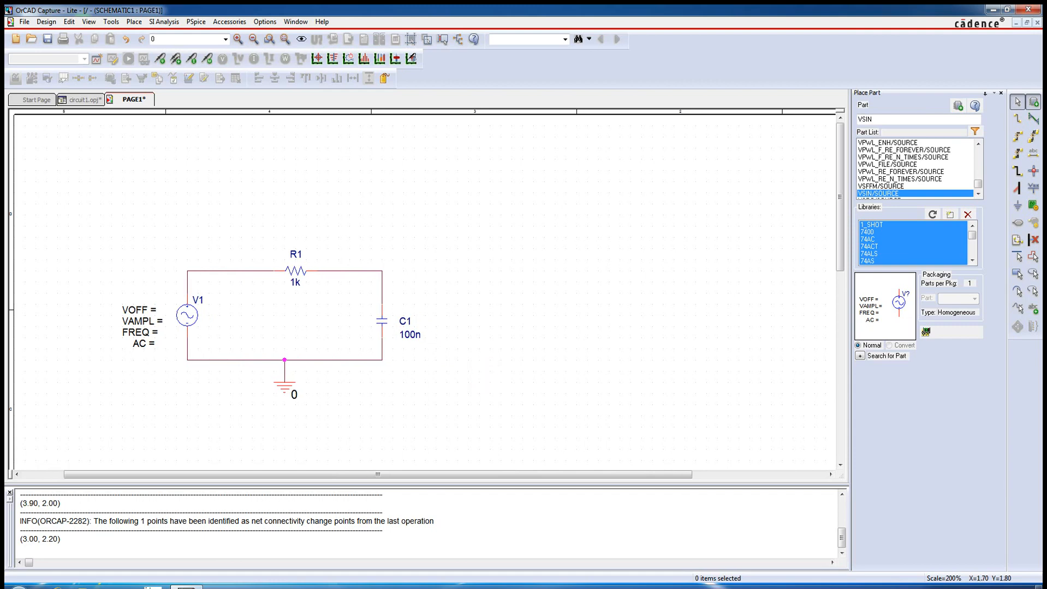
Set the sine source V1's offset voltage VOFF to 0 and its amplitude VAMPL to 10.
double_click(143, 309)
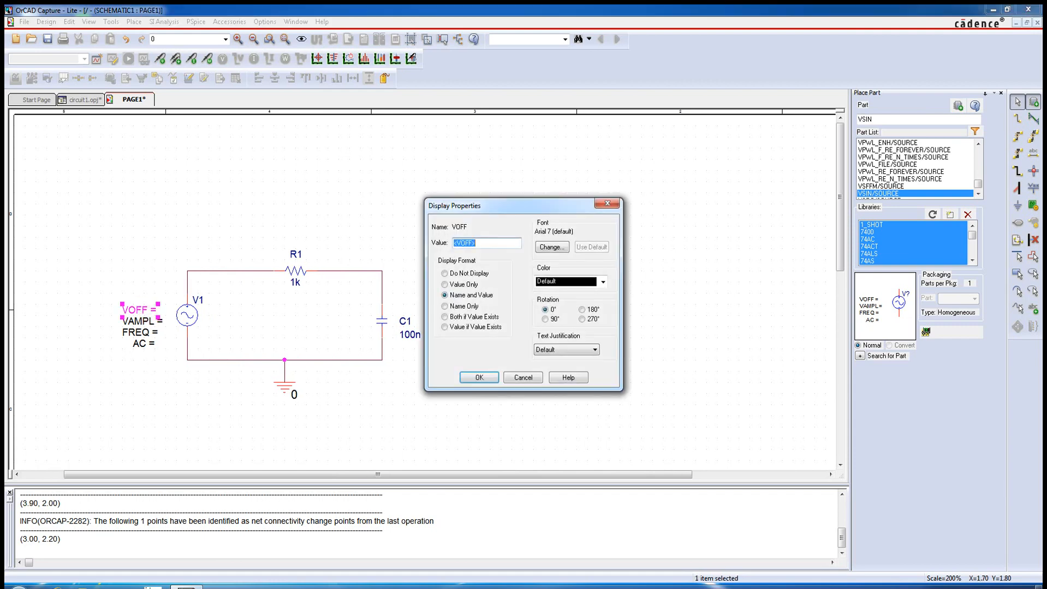
type("0")
key("Return")
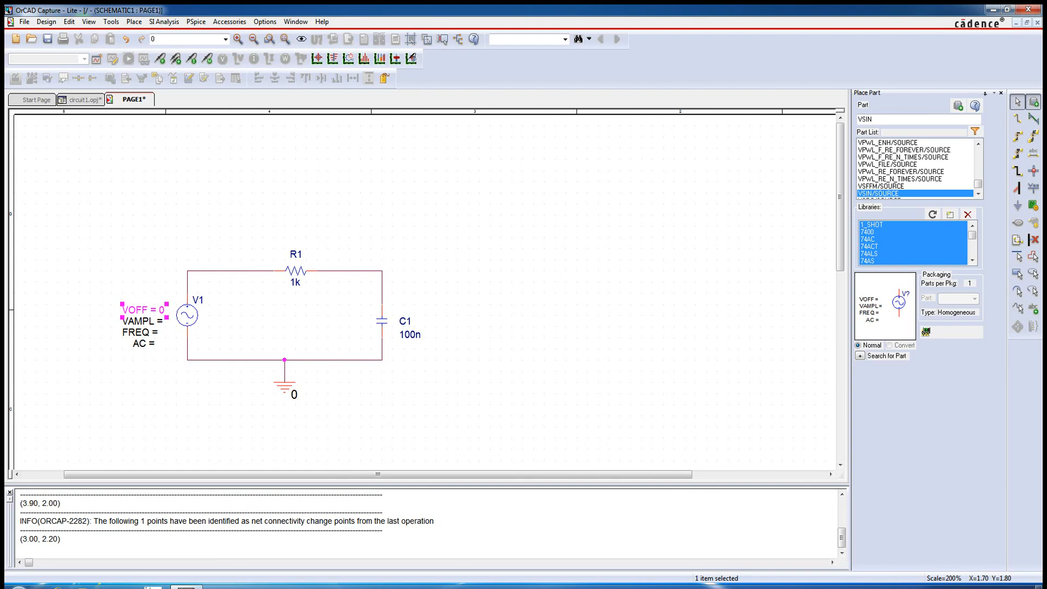
double_click(143, 321)
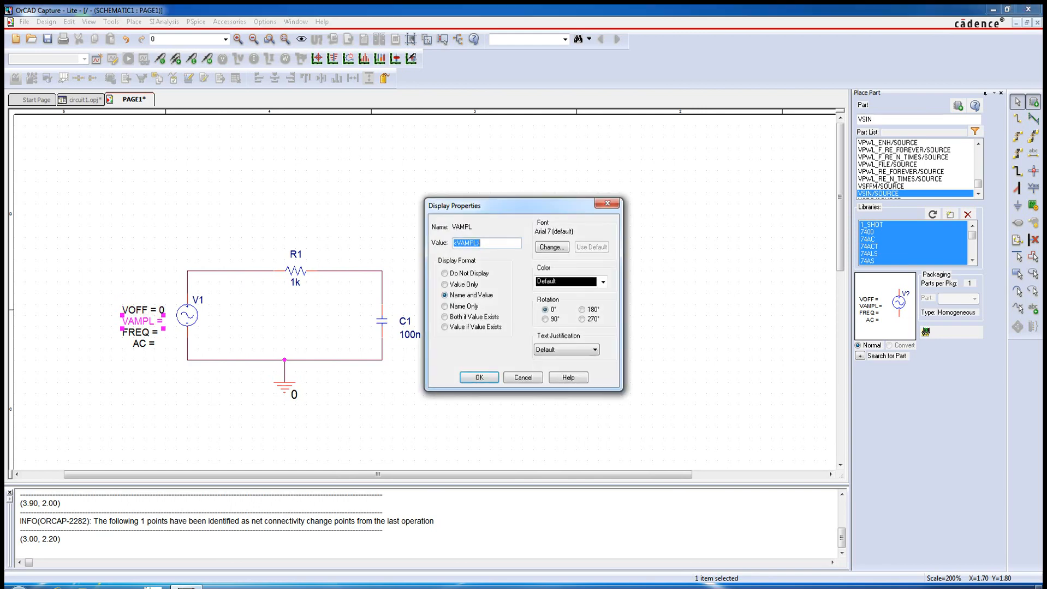
type("10")
left_click(479, 377)
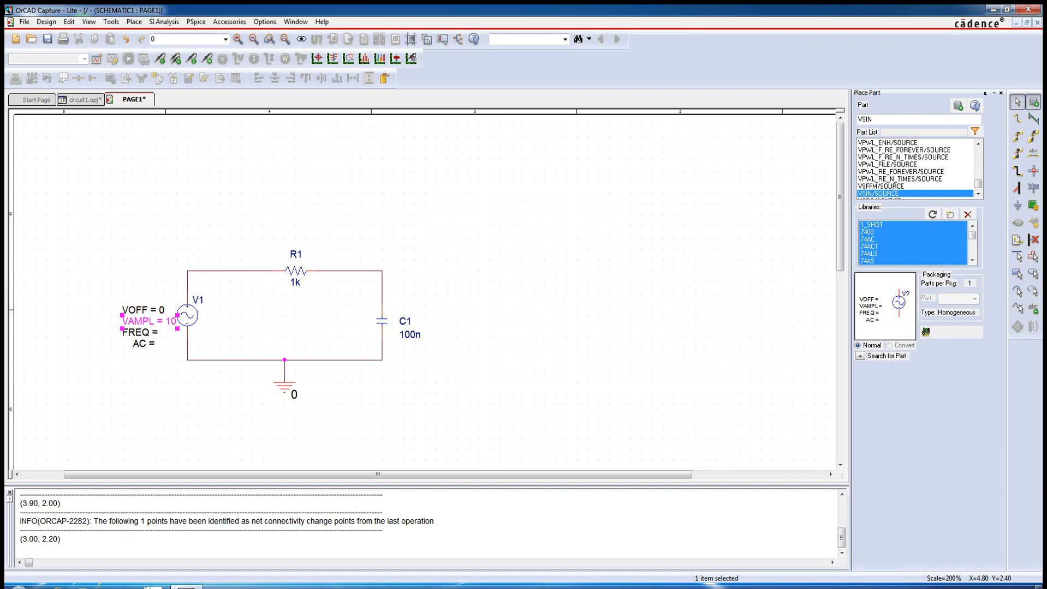
Set the sine source V1's frequency FREQ to 1000 and its AC value to 0.
double_click(139, 332)
type("1000")
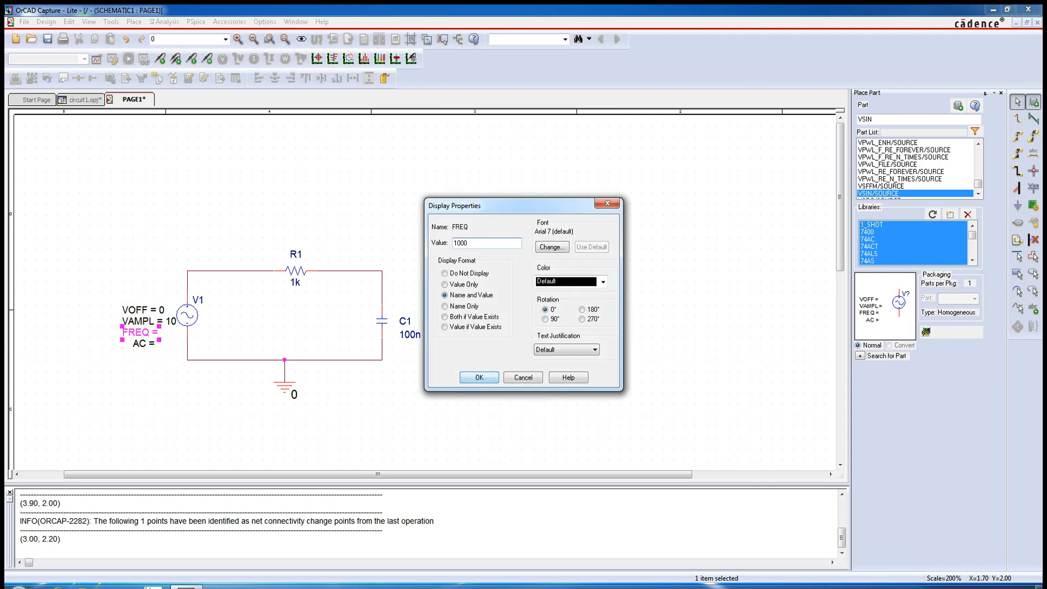
left_click(478, 377)
double_click(140, 345)
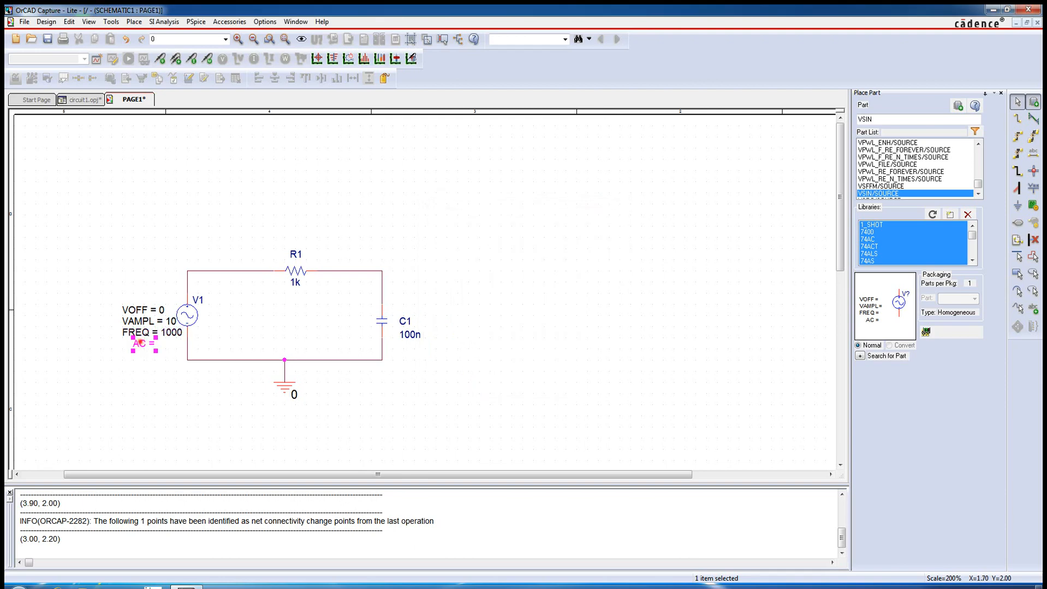
type("0")
key("Return")
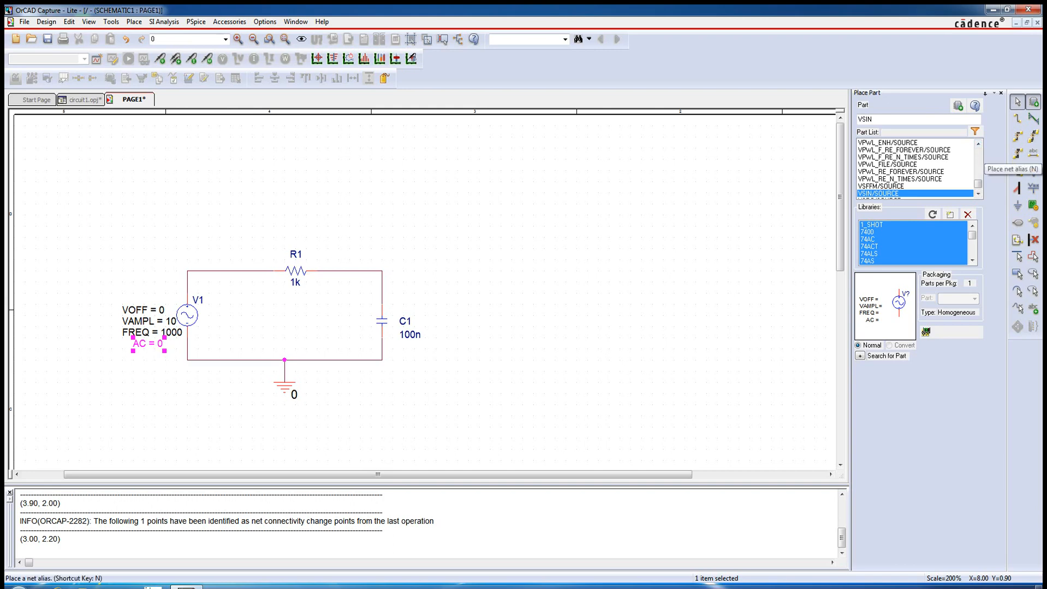
Place a net alias named entree on the wire between the source and resistor R1.
left_click(1032, 154)
type("Vout")
key("Return")
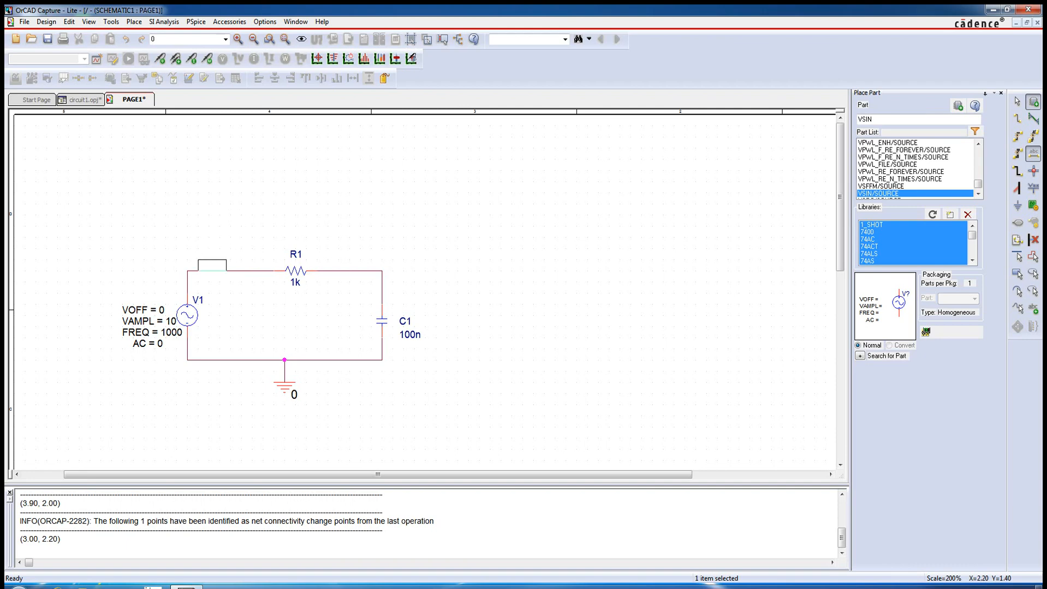
left_click(212, 266)
key("Escape")
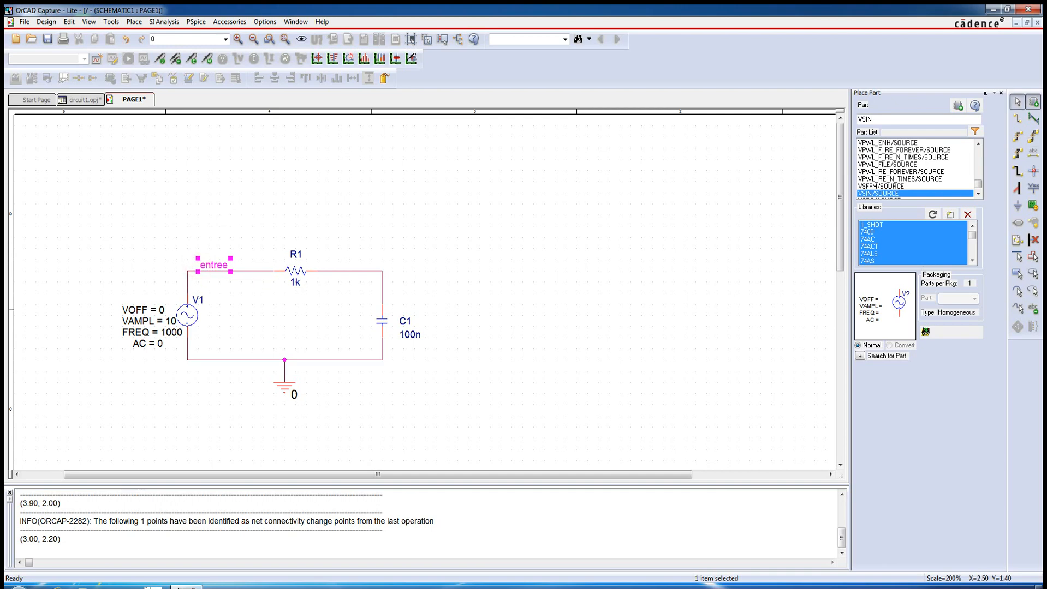
left_click(356, 255)
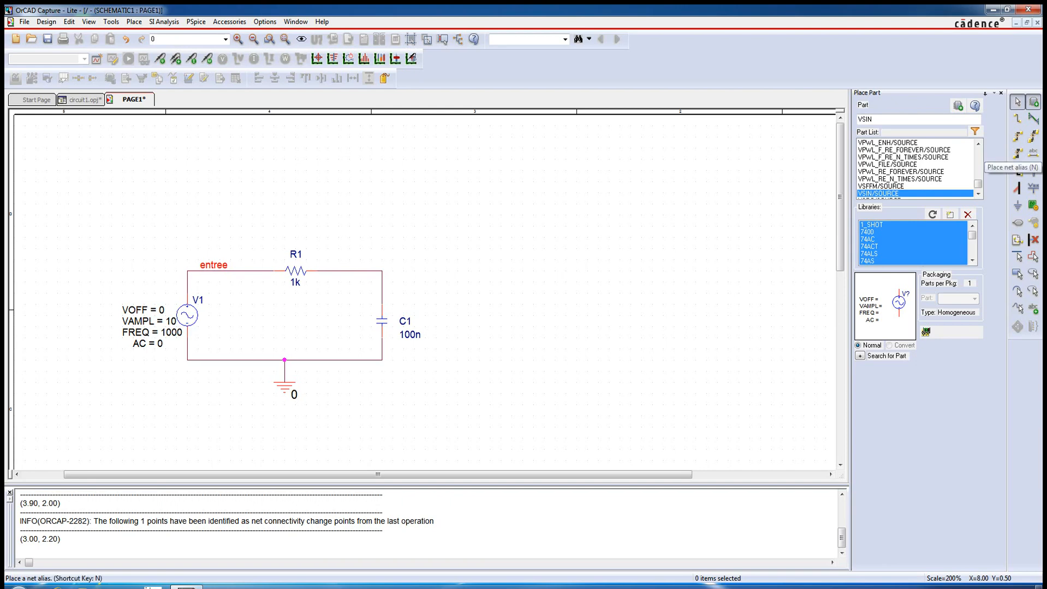
Place a net alias named sortie on the wire between resistor R1 and capacitor C1.
left_click(1033, 154)
type("so")
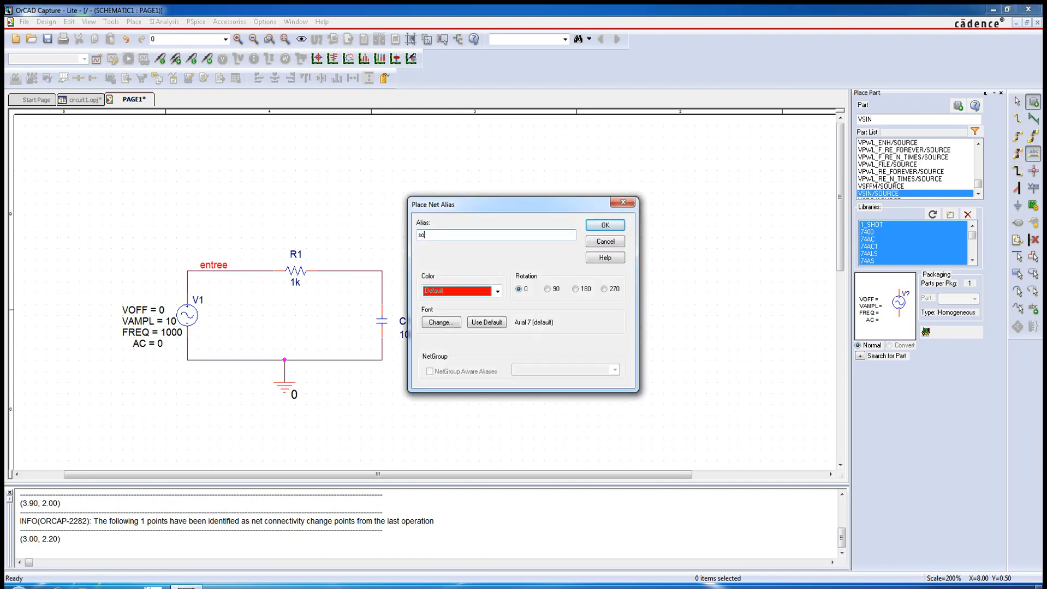
type("rtie")
key("Return")
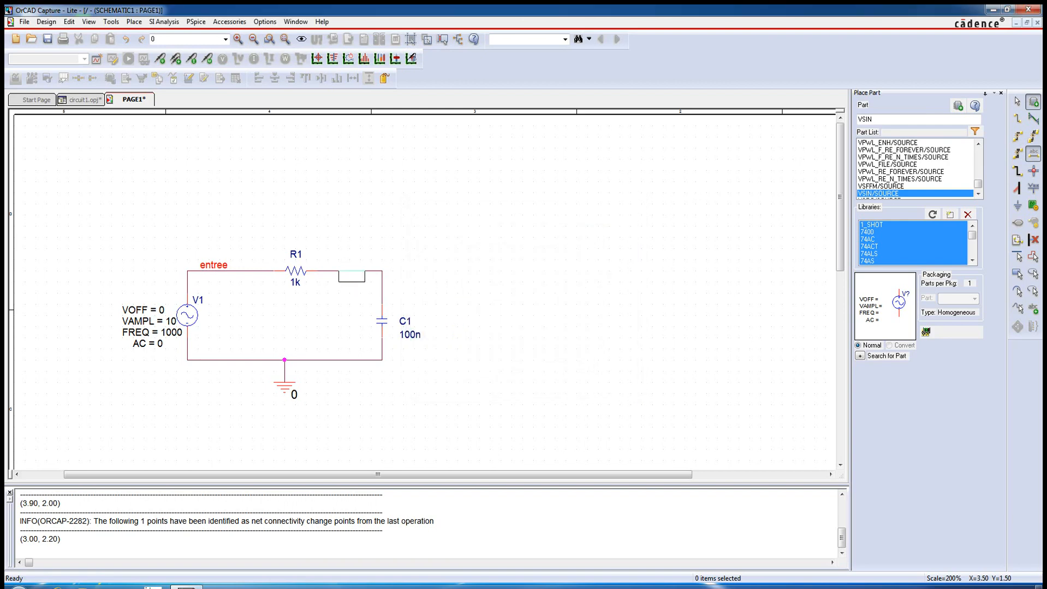
left_click(363, 267)
key("Escape")
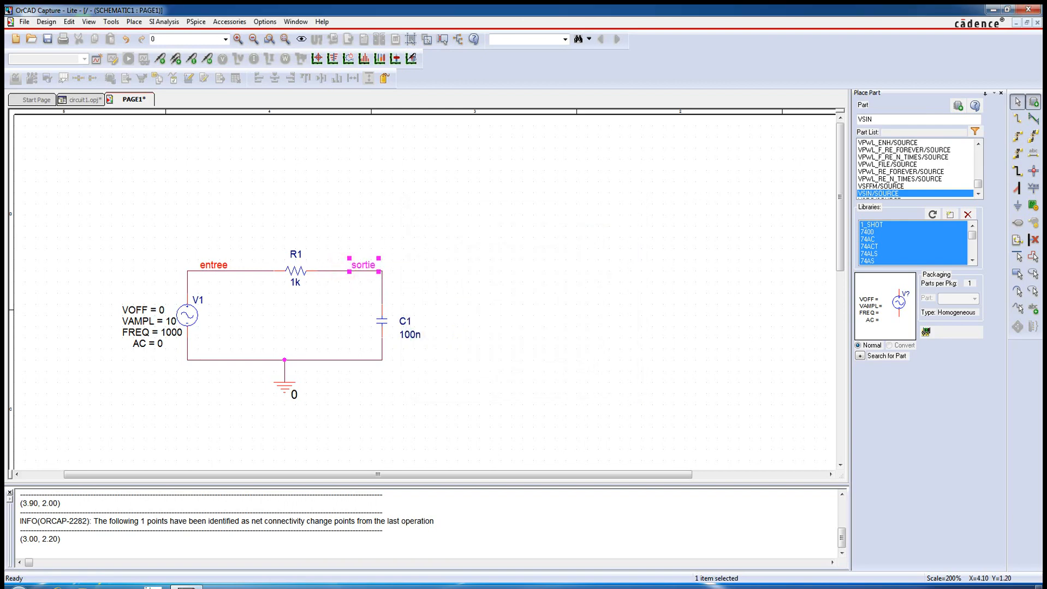
left_click(414, 244)
Create a new simulation profile named circuit1 without inheriting from another profile.
scroll(414, 245, "right", 1)
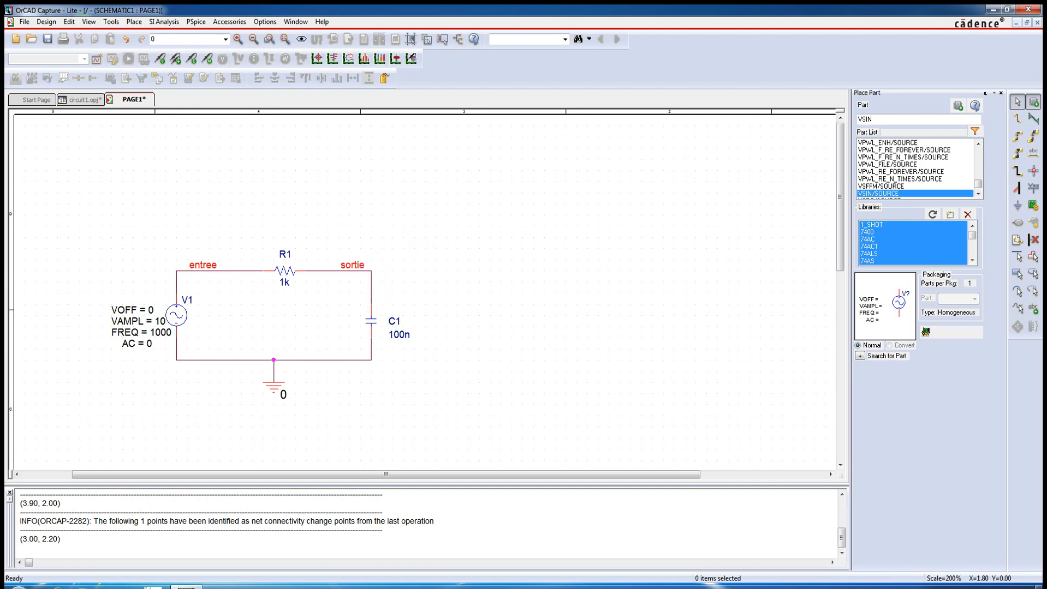
left_click(97, 58)
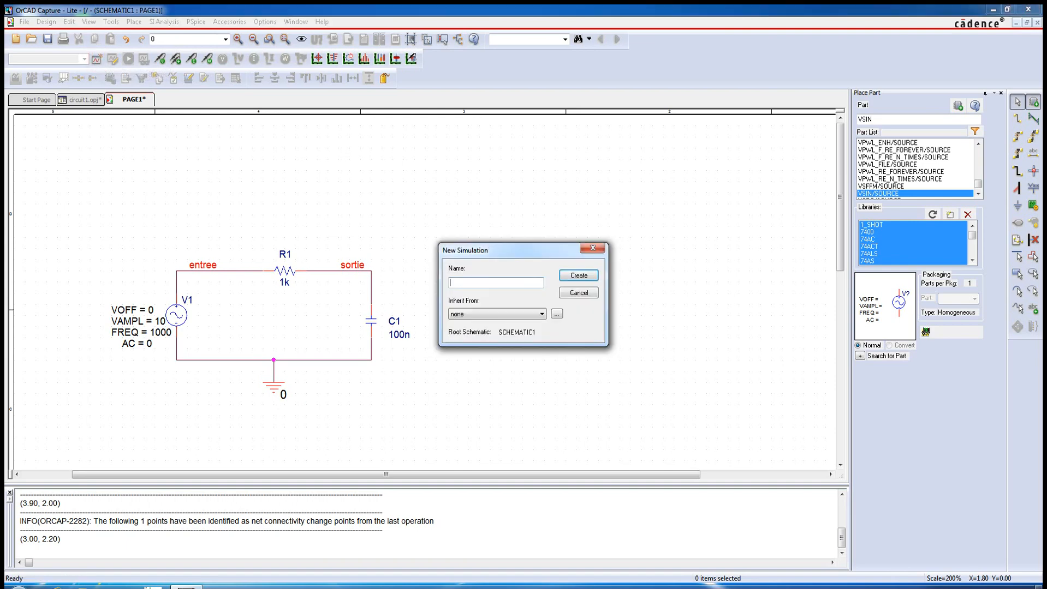
type("circuit1")
key("Tab")
left_click(580, 276)
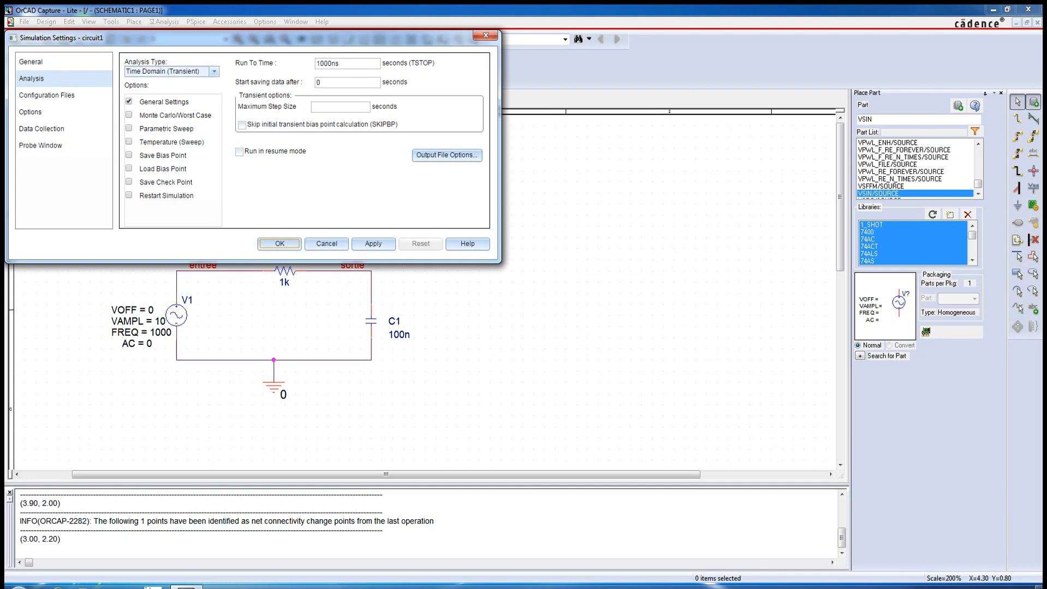
Configure a Time Domain (Transient) analysis with a run time of 10m seconds, saving data from 0.
left_click(214, 72)
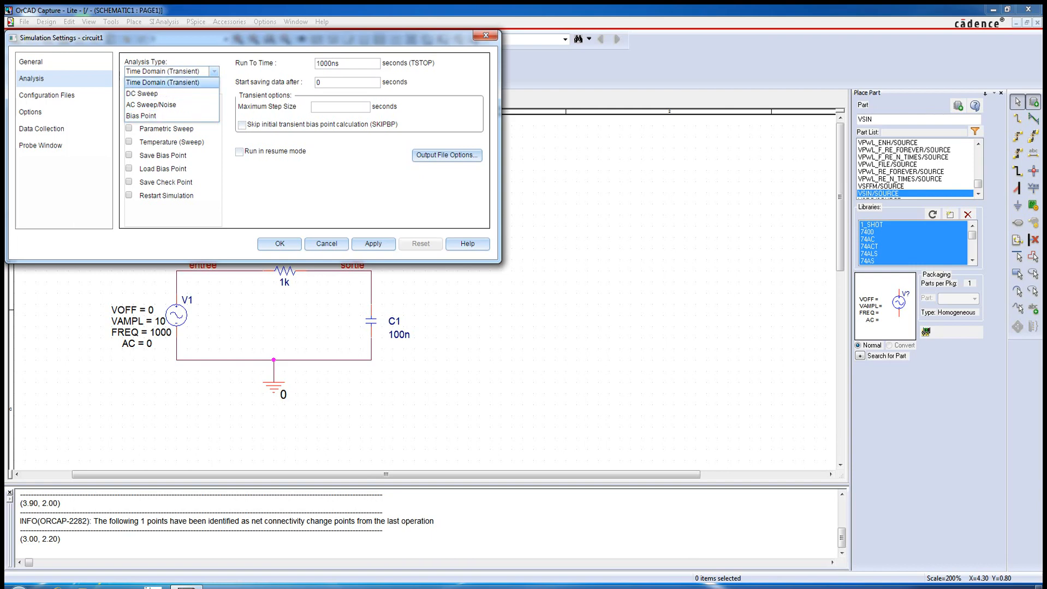
left_click(158, 82)
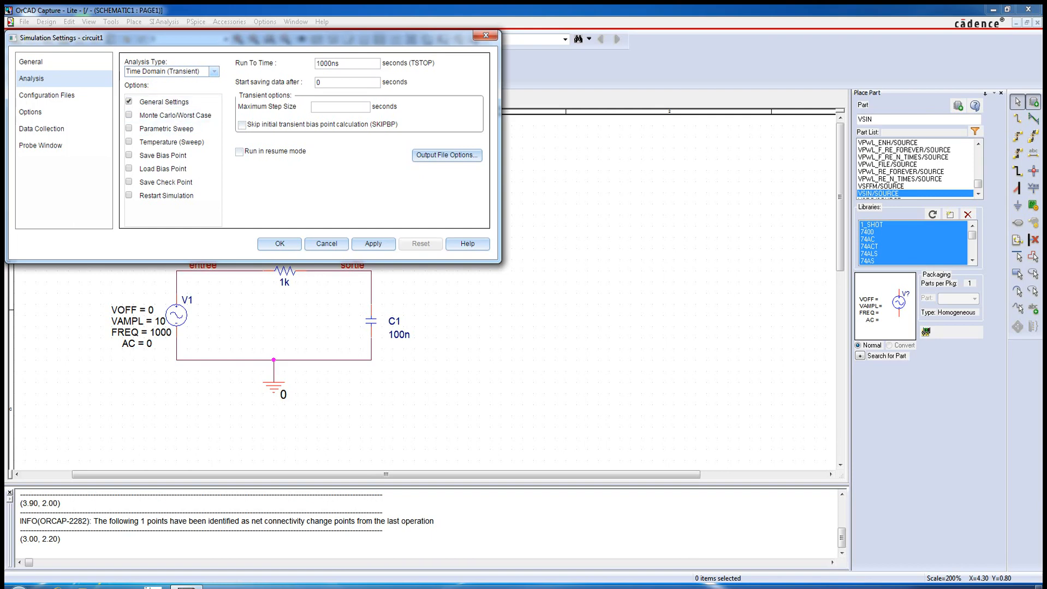
double_click(357, 64)
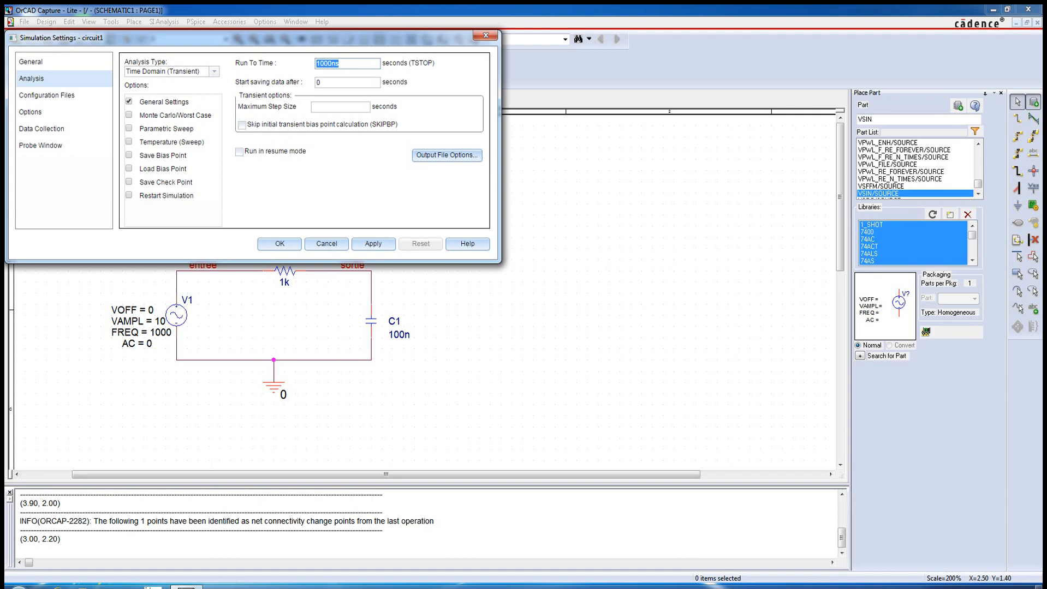
type("10m")
left_click(321, 85)
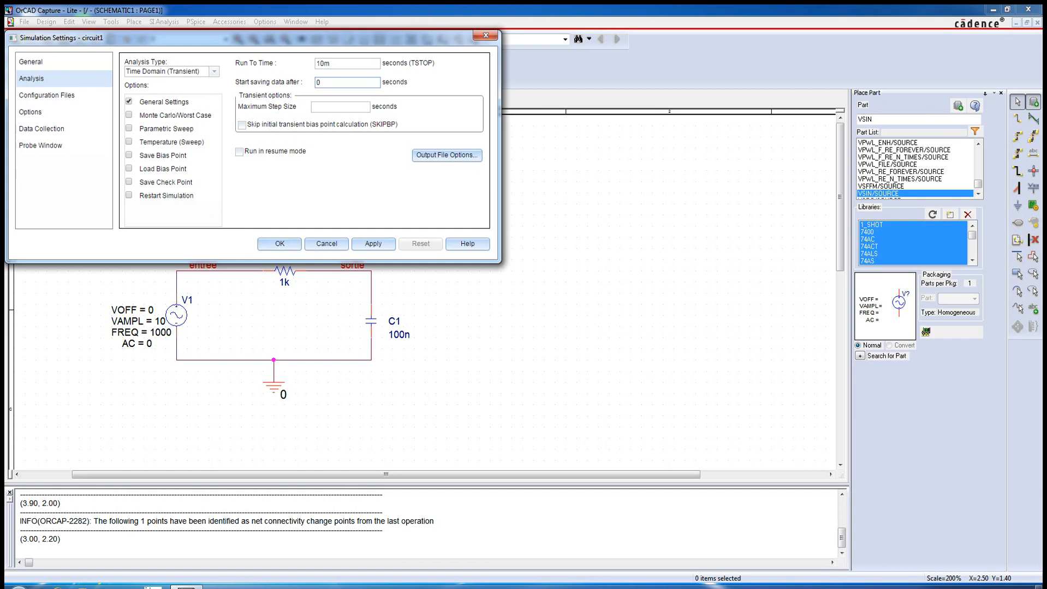
left_click(280, 244)
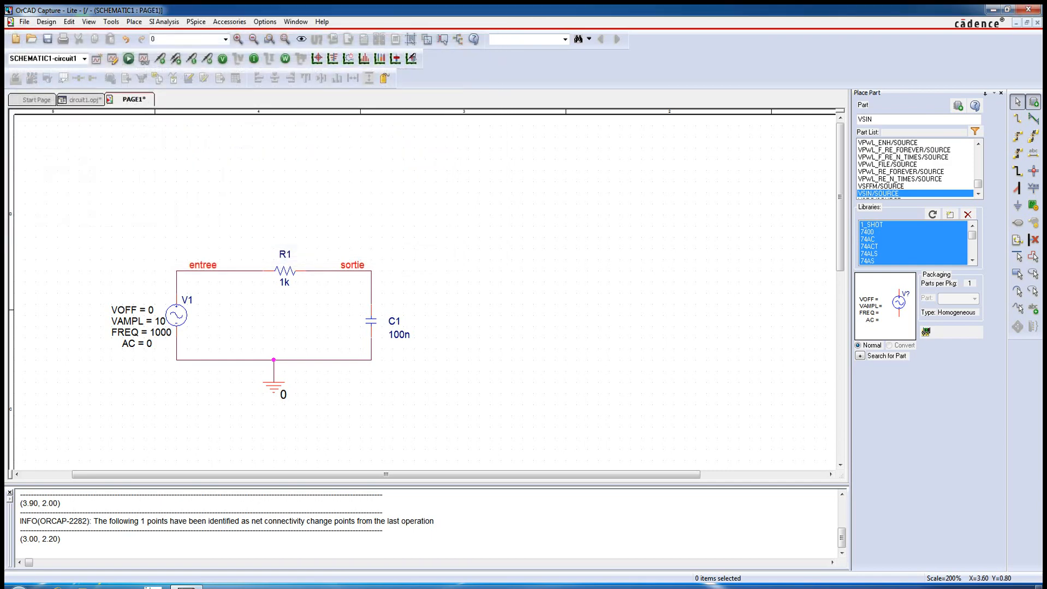
Run the PSpice simulation and plot the V(sortie) and V(entree) traces in PSpice A/D.
left_click(334, 200)
left_click(128, 58)
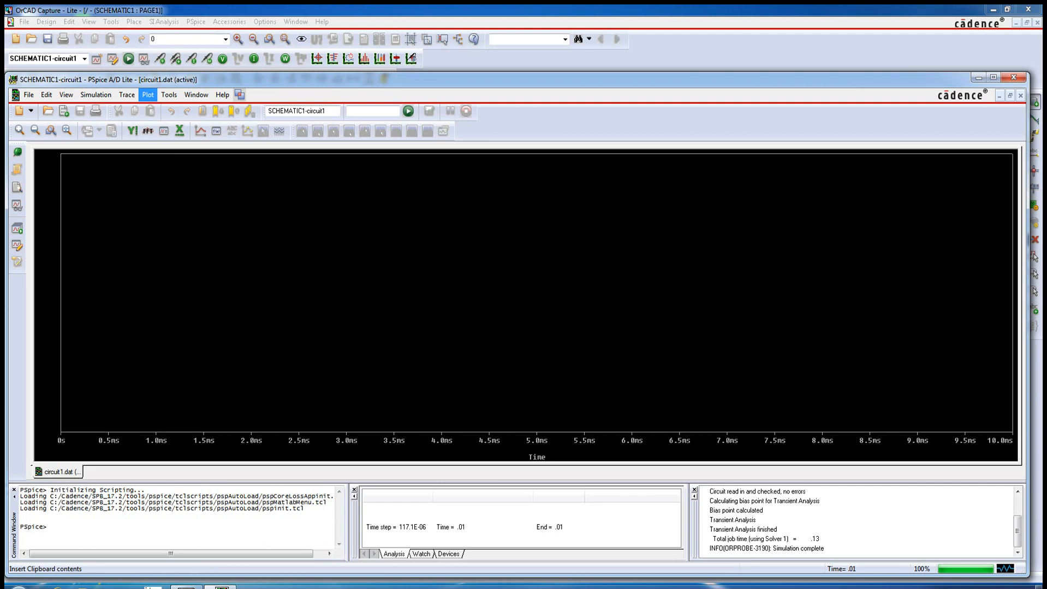
left_click(126, 94)
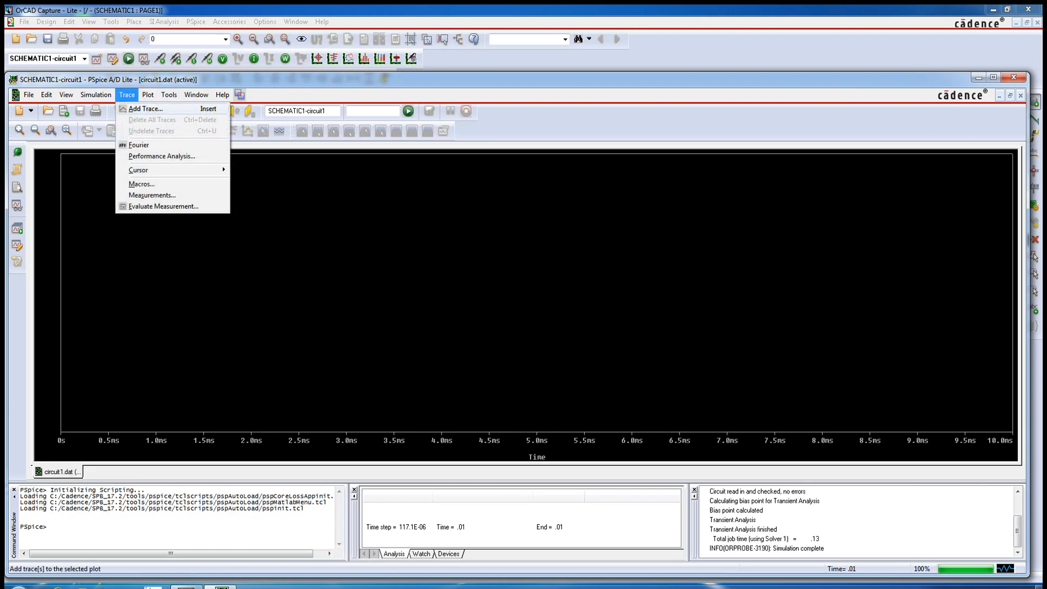
left_click(146, 109)
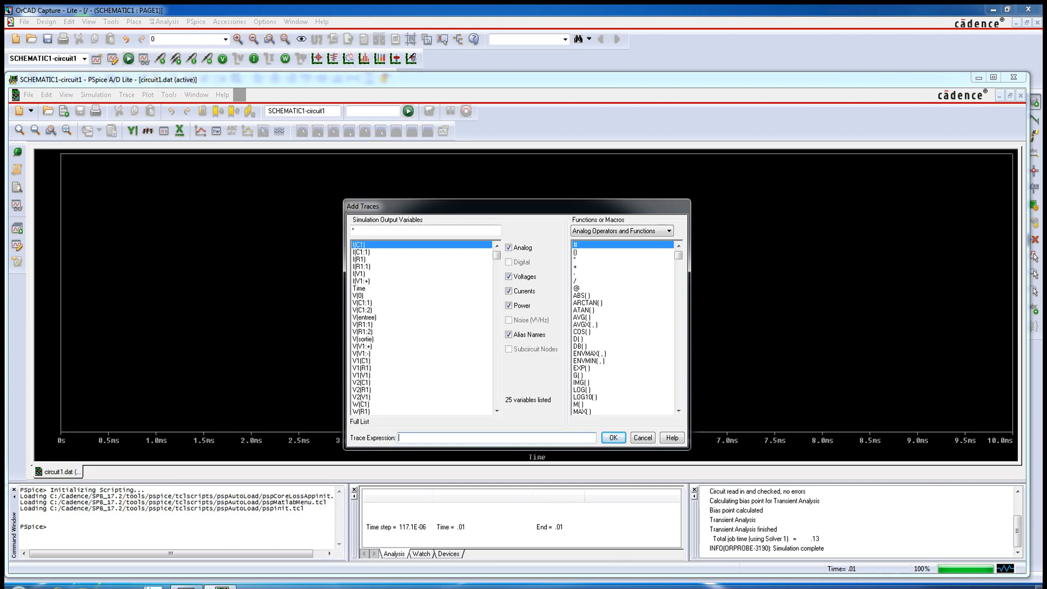
left_click(496, 411)
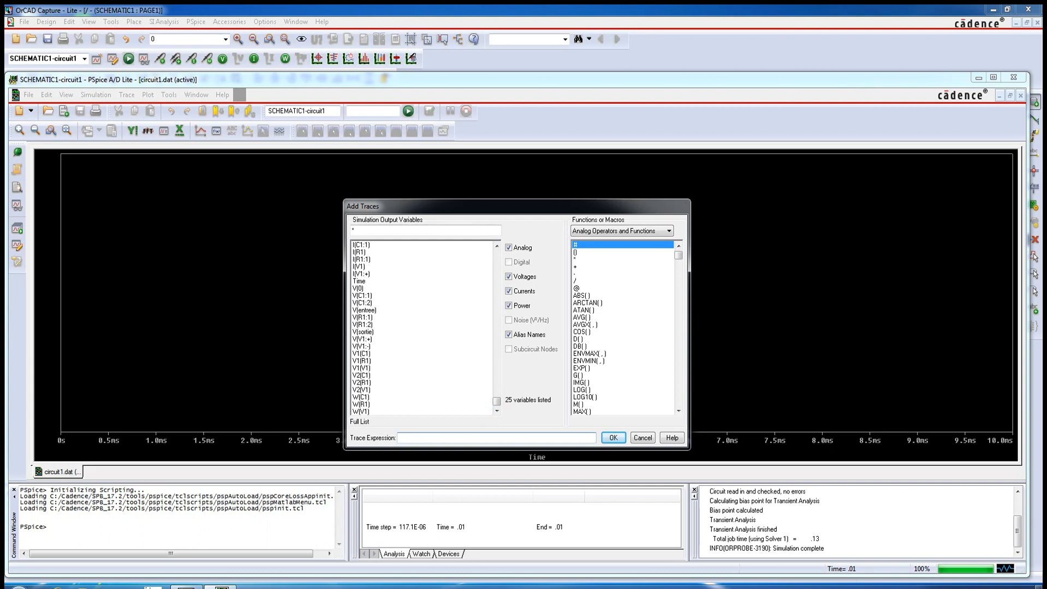
left_click(364, 332)
left_click(367, 310)
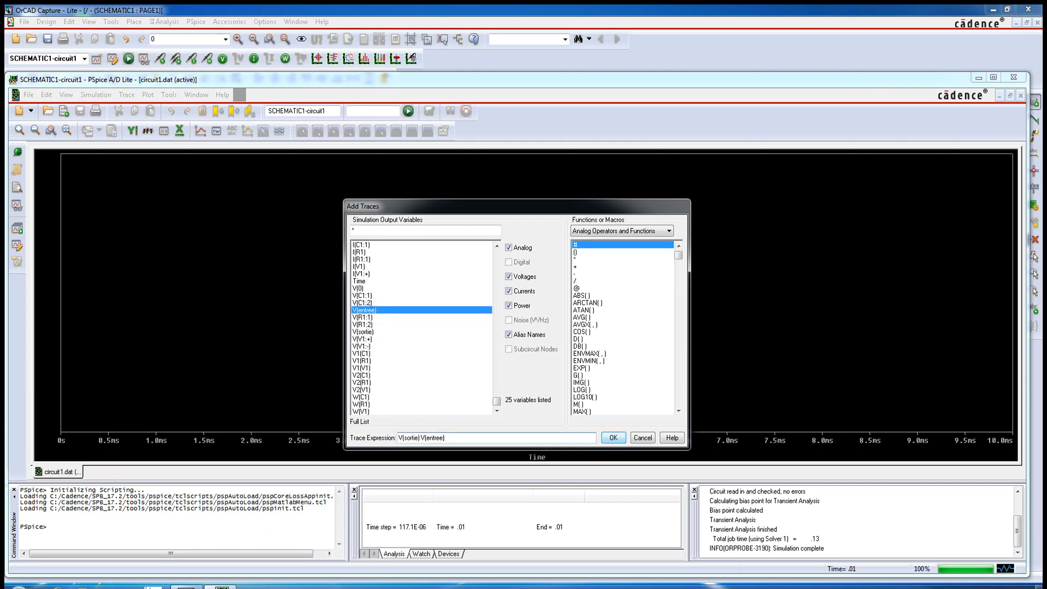
left_click(612, 438)
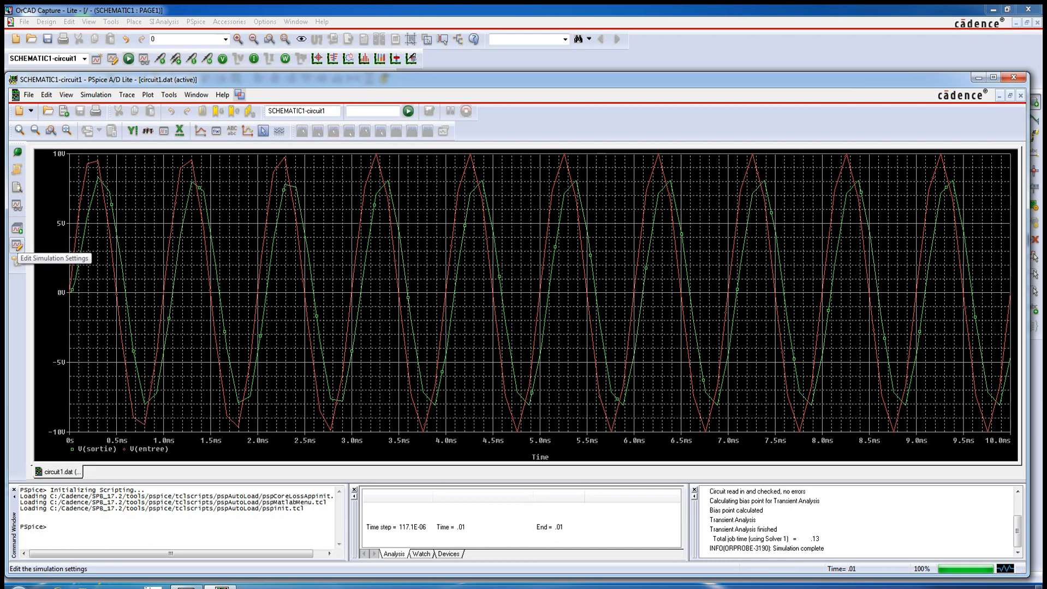
Set the transient analysis's maximum step size to 0.01m seconds in the simulation settings.
left_click(17, 245)
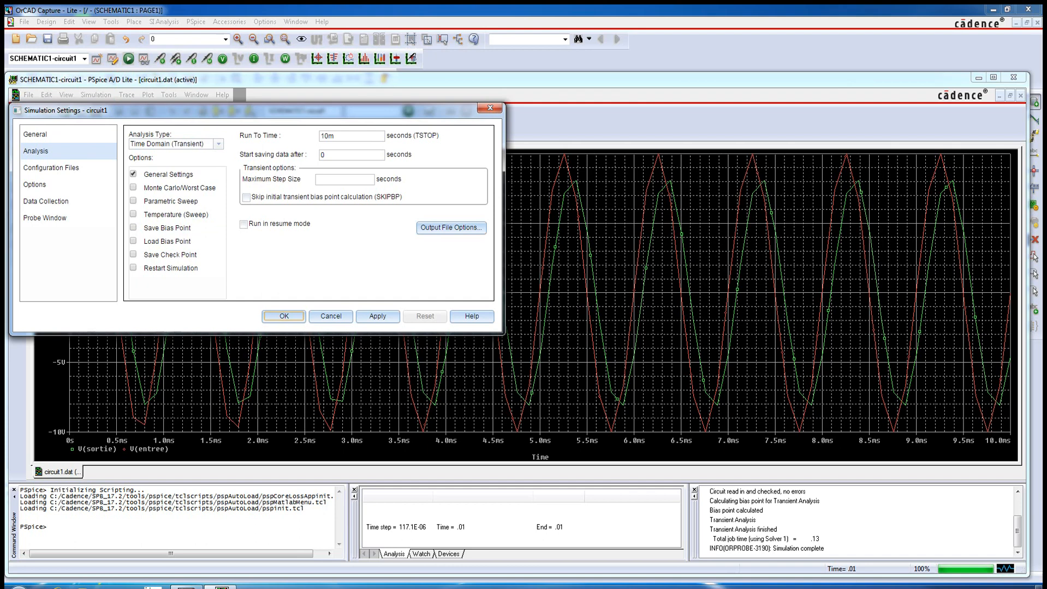
left_click(333, 179)
type("0.01m")
left_click(377, 316)
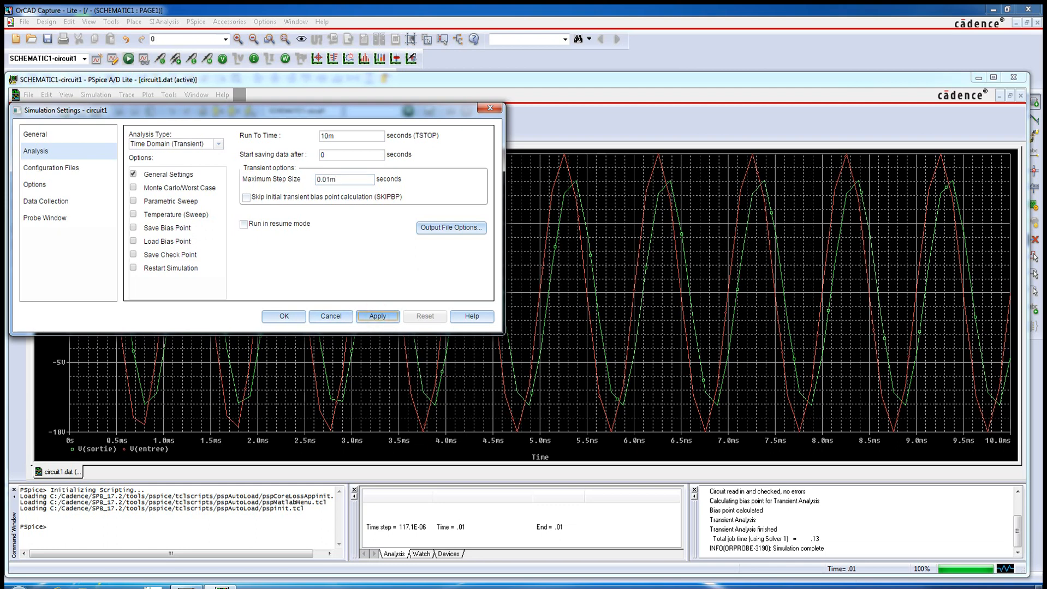
left_click(284, 316)
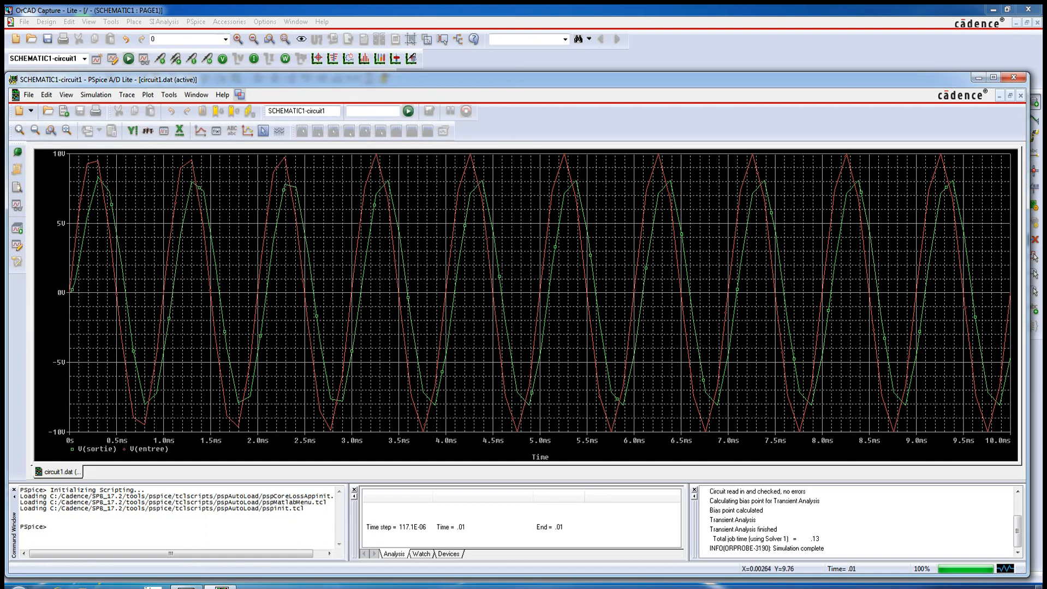
Rerun the simulation and add the V(entree) and V(sortie) traces to the plot.
left_click(407, 111)
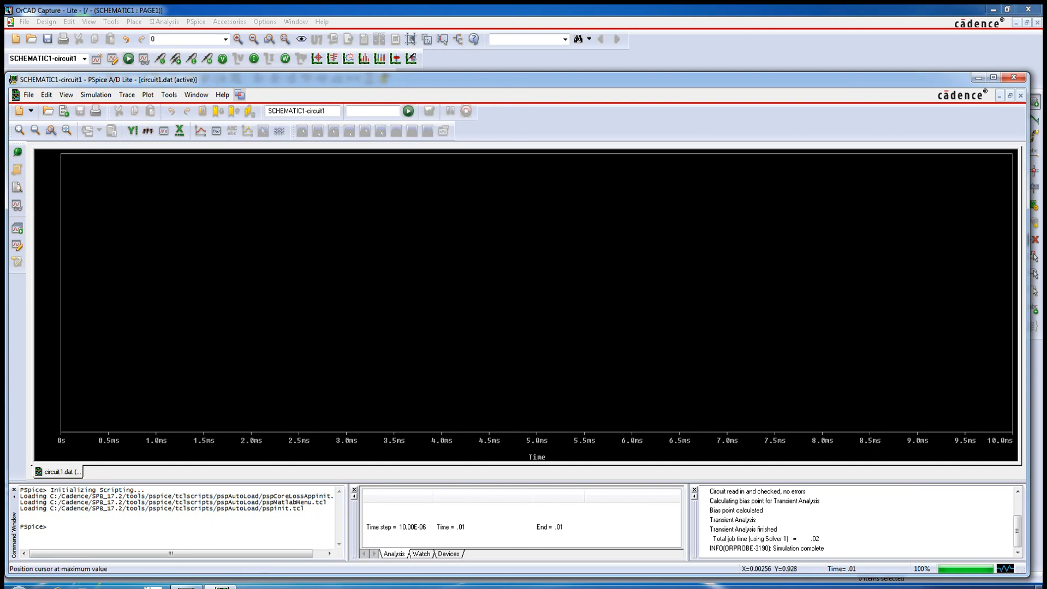
left_click(127, 95)
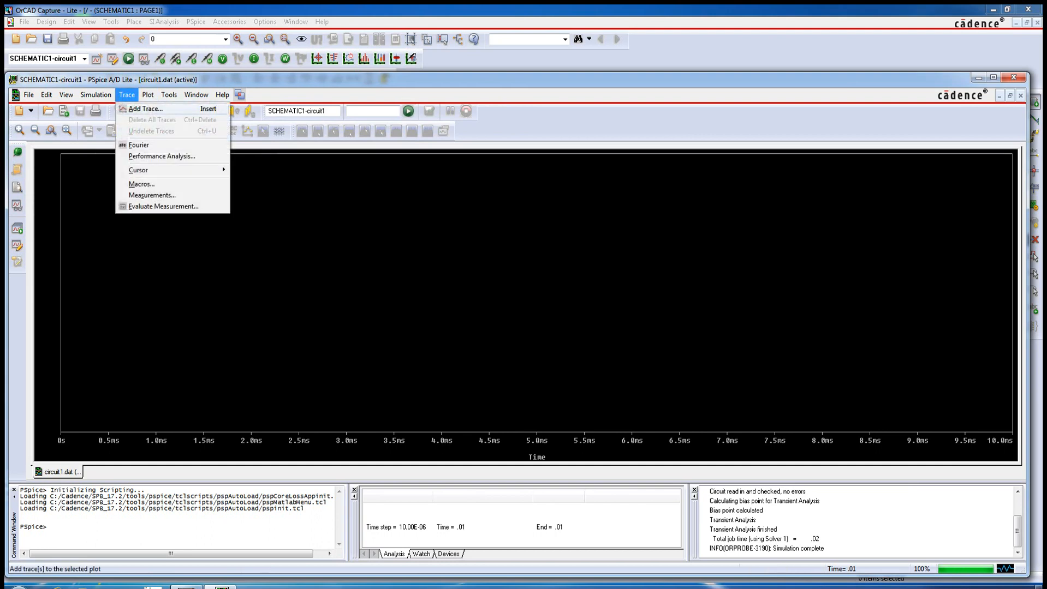
key("Return")
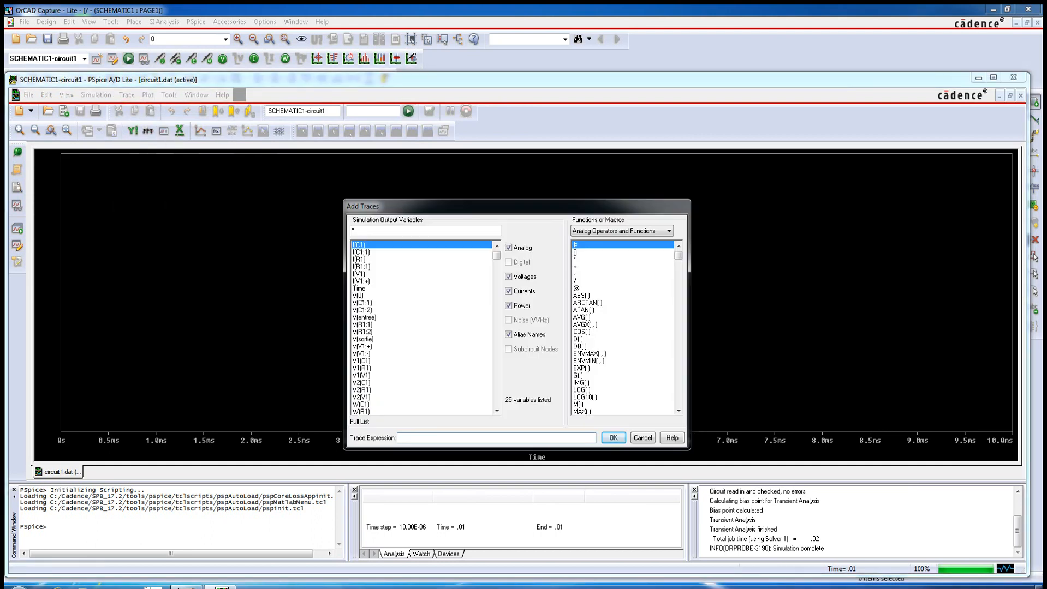
left_click(380, 317)
left_click(378, 339)
left_click(613, 437)
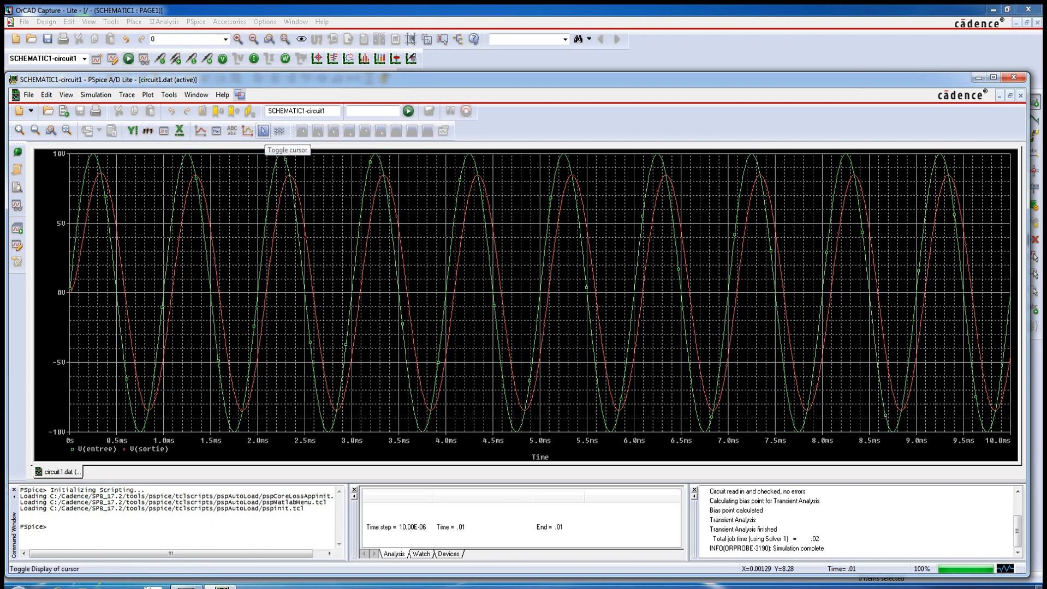
Display the cursors, placing cursor 1 on V(sortie) at about 0.53 ms and cursor 2 on V(entree) at about 0.11 ms.
left_click(263, 131)
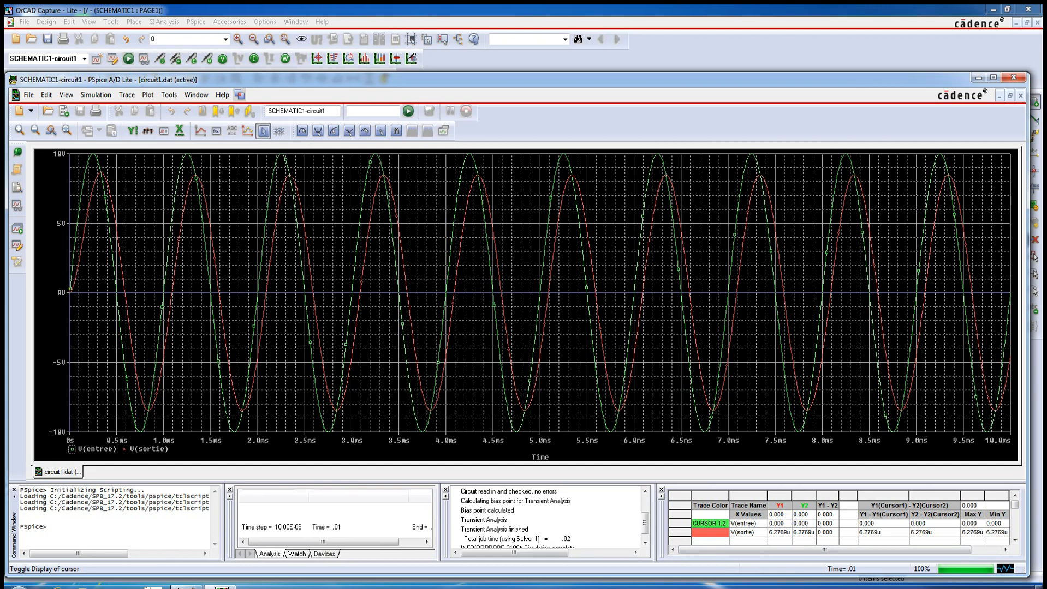
left_click(124, 449)
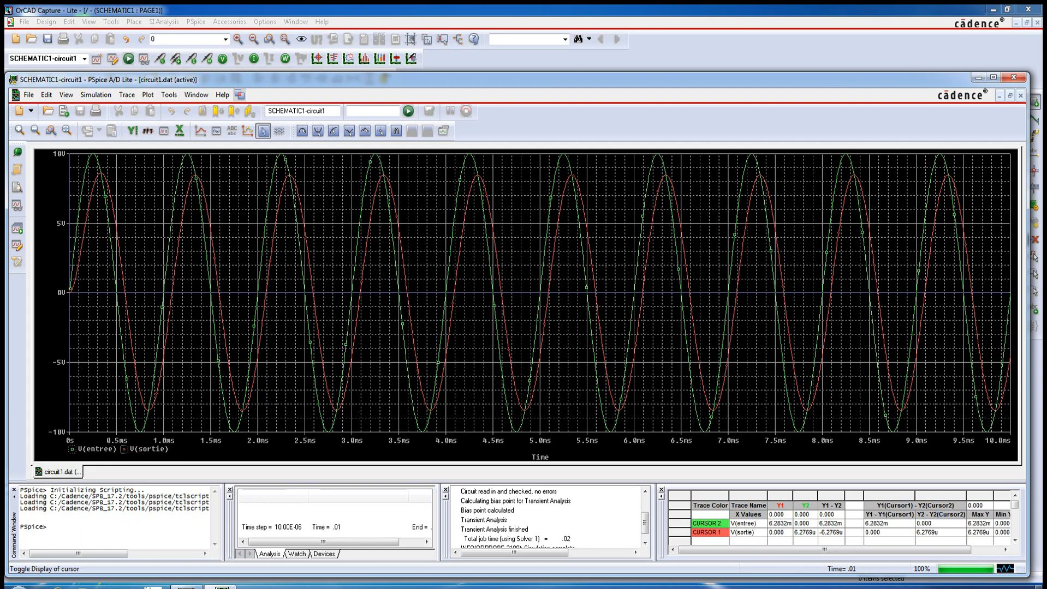
left_click_drag(82, 236, 119, 240)
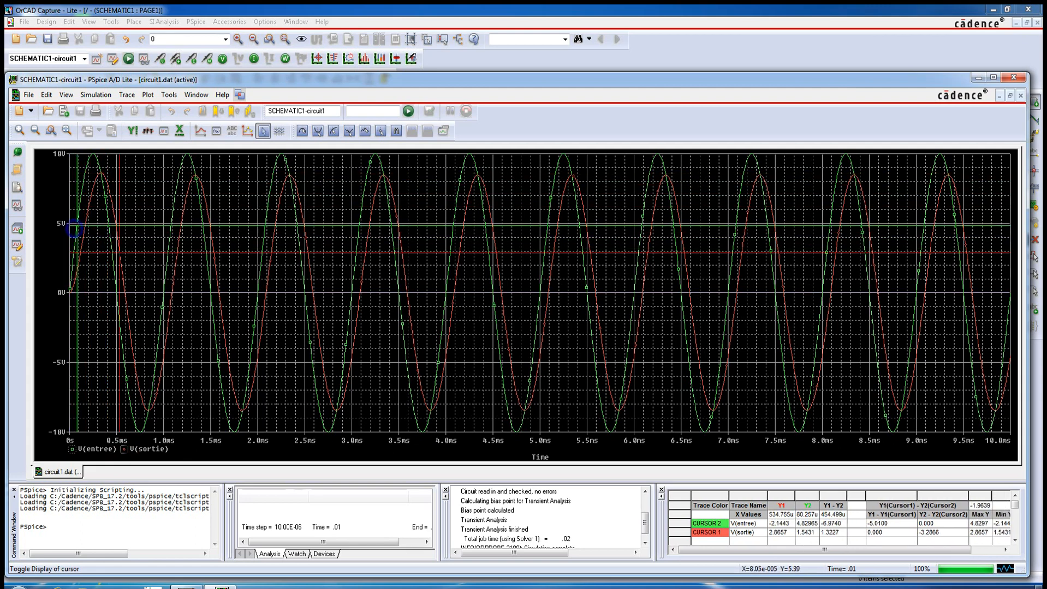
right_click(80, 215)
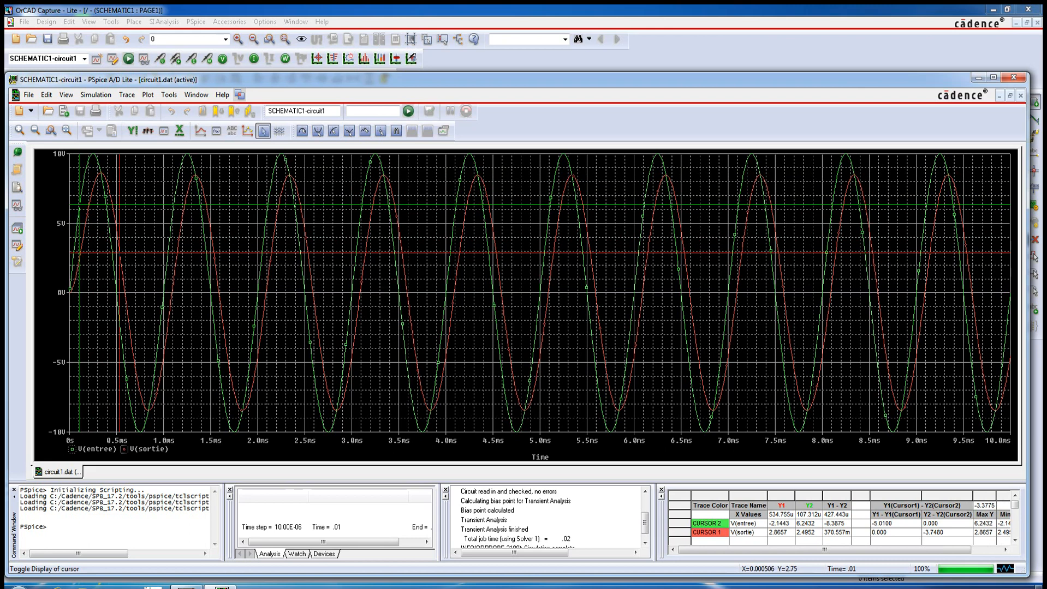